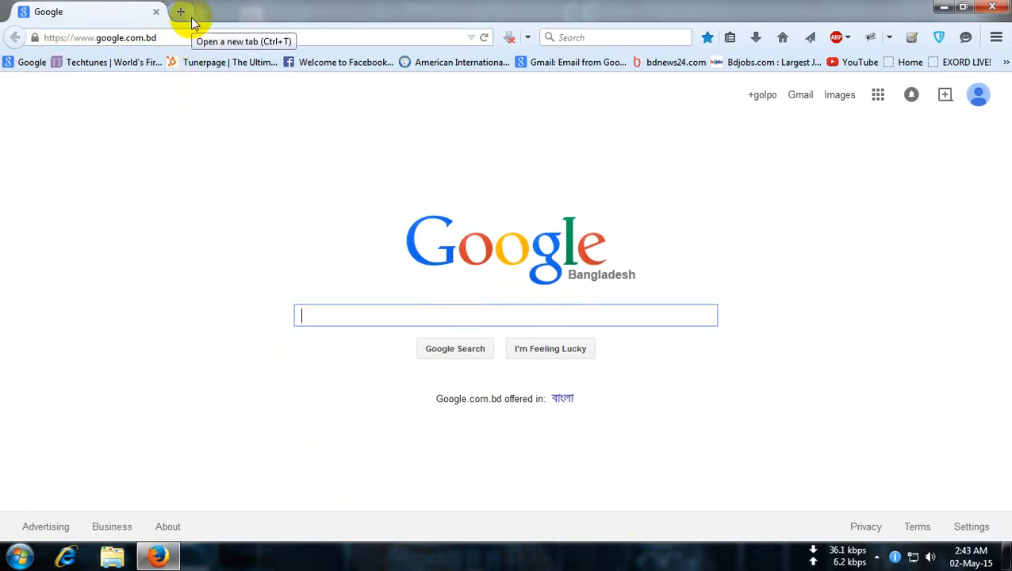
Step: Open the router's login page at 192.168.0.1
{"action": "left_click", "coordinate": [907, 65]}
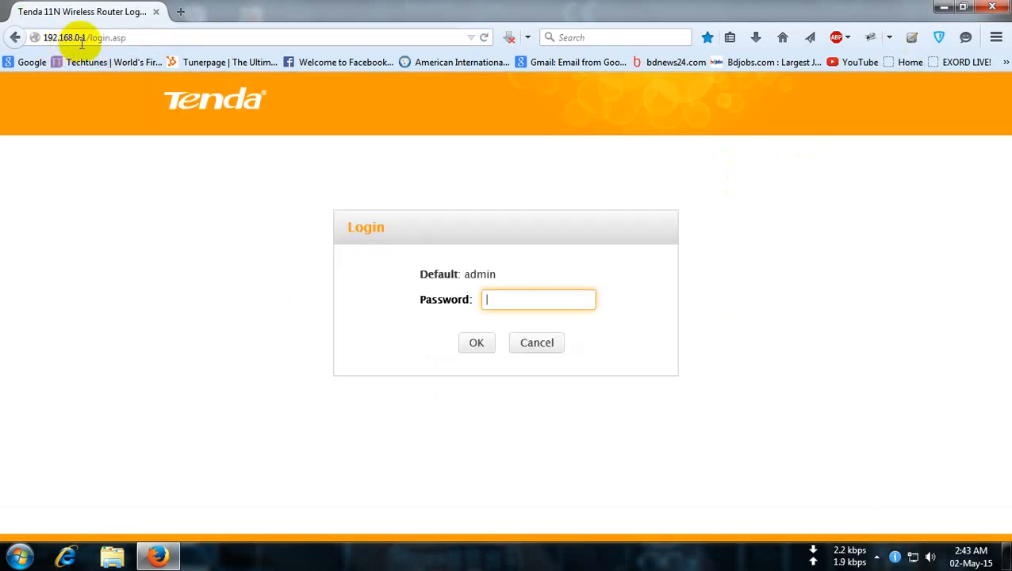
{"action": "left_click_drag", "start_coordinate": [150, 38], "coordinate": [89, 39]}
{"action": "left_click", "coordinate": [148, 37]}
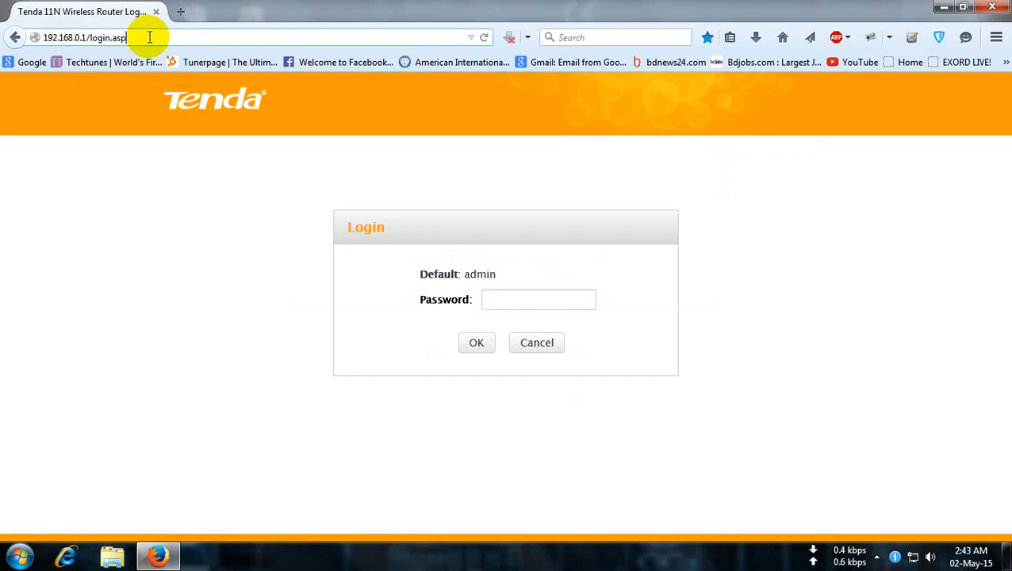
{"action": "key", "text": "Return"}
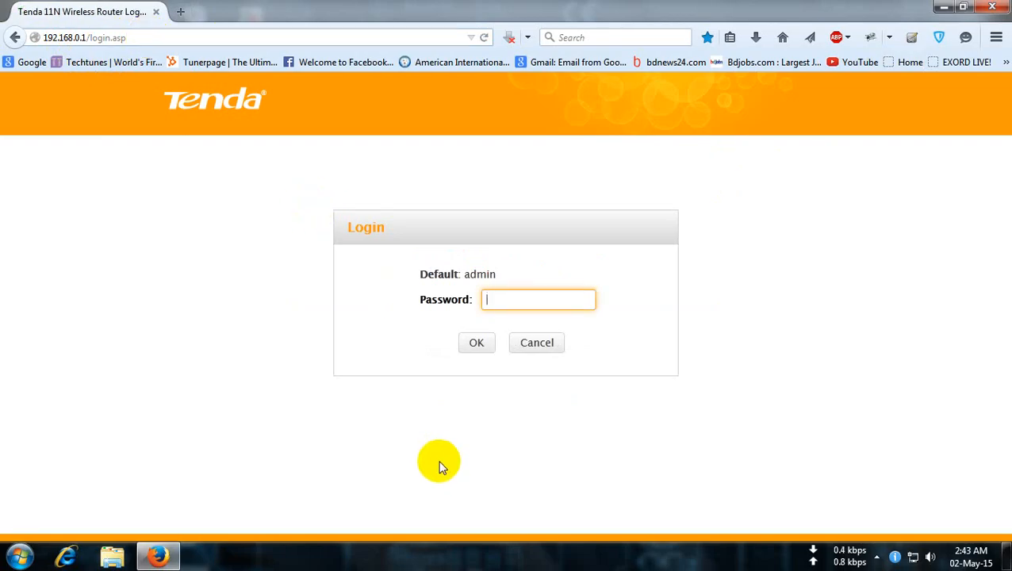
Step: Log in to the router by entering the administrator password
{"action": "left_click", "coordinate": [476, 275]}
{"action": "double_click", "coordinate": [477, 274]}
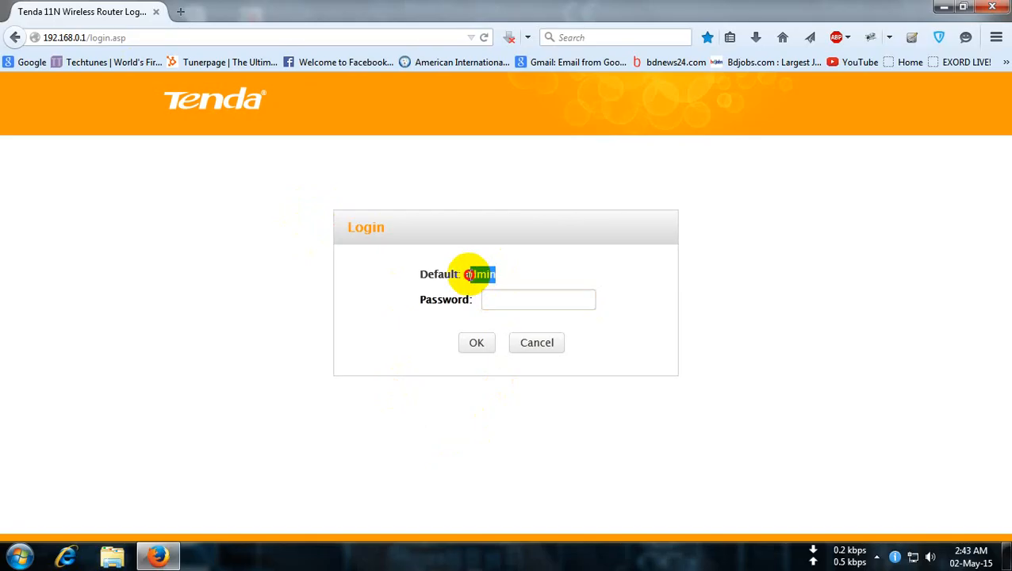
{"action": "left_click", "coordinate": [497, 301]}
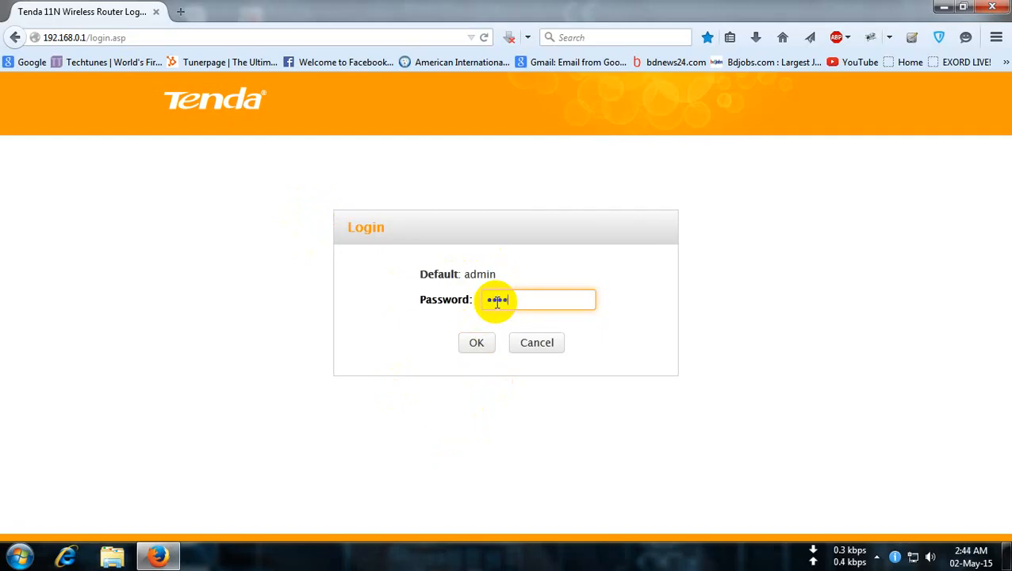
{"action": "left_click", "coordinate": [480, 346]}
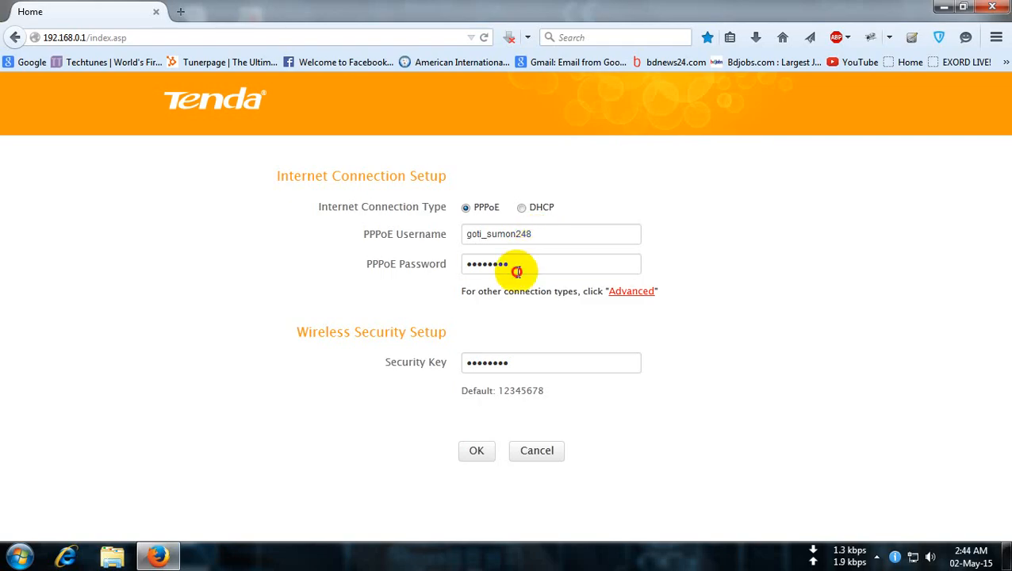
Step: Submit the PPPoE internet connection and wireless security setup, and dismiss the browser's offer to remember the password
{"action": "left_click", "coordinate": [517, 272]}
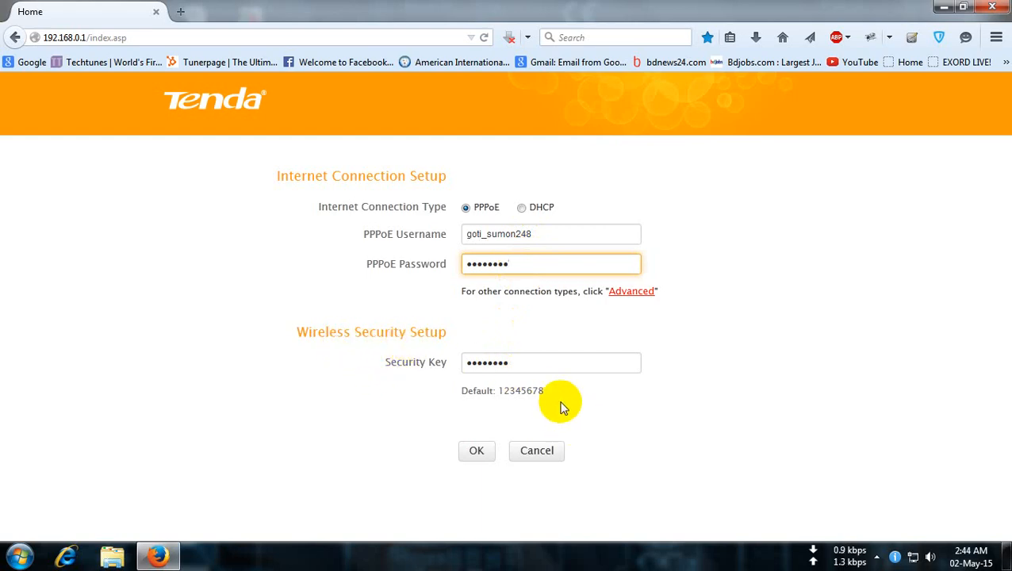
{"action": "left_click", "coordinate": [486, 460]}
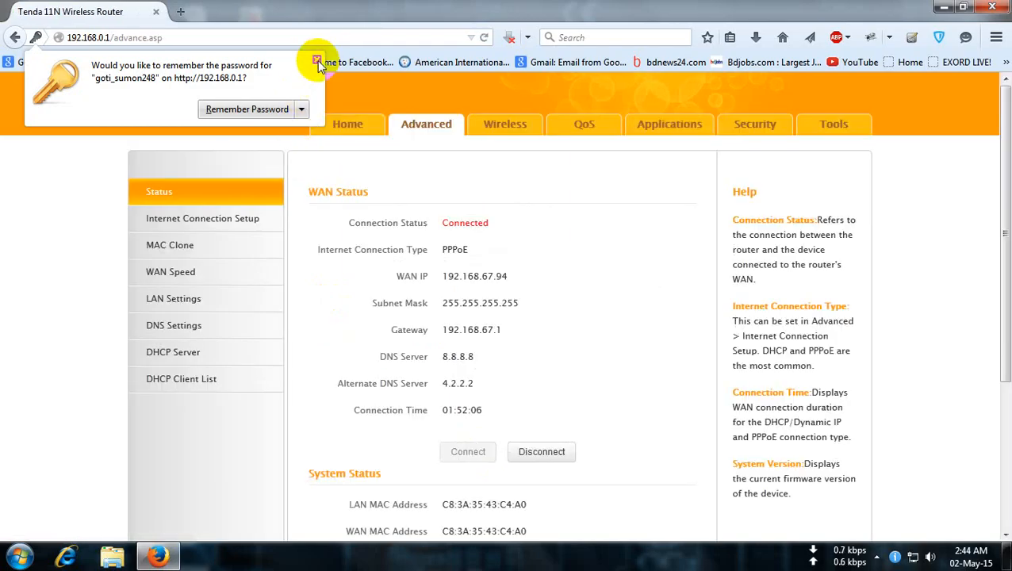
{"action": "left_click", "coordinate": [317, 60]}
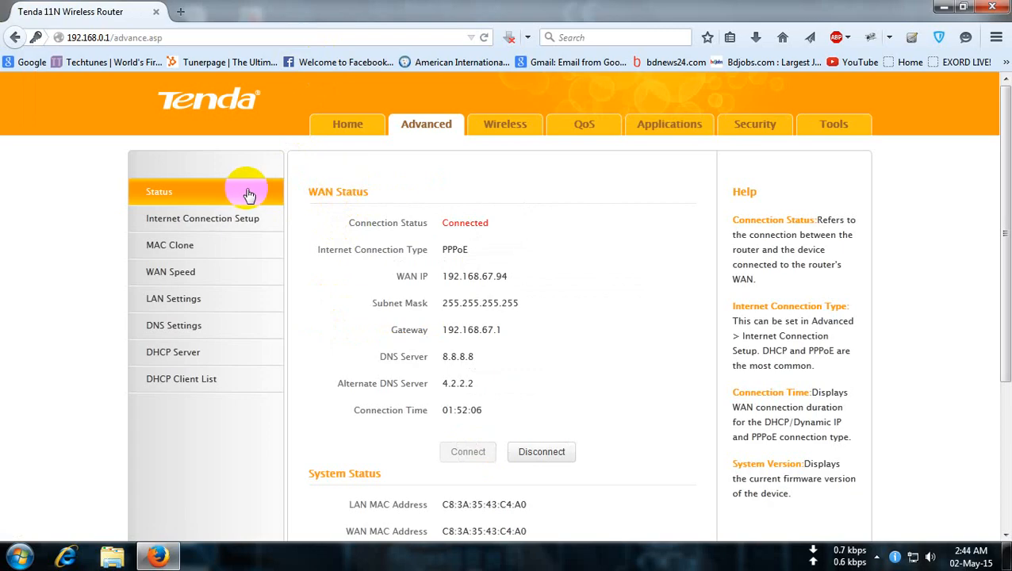
Step: Examine the router's WAN status, including the connection state and addresses, and the system status below it
{"action": "left_click", "coordinate": [426, 139]}
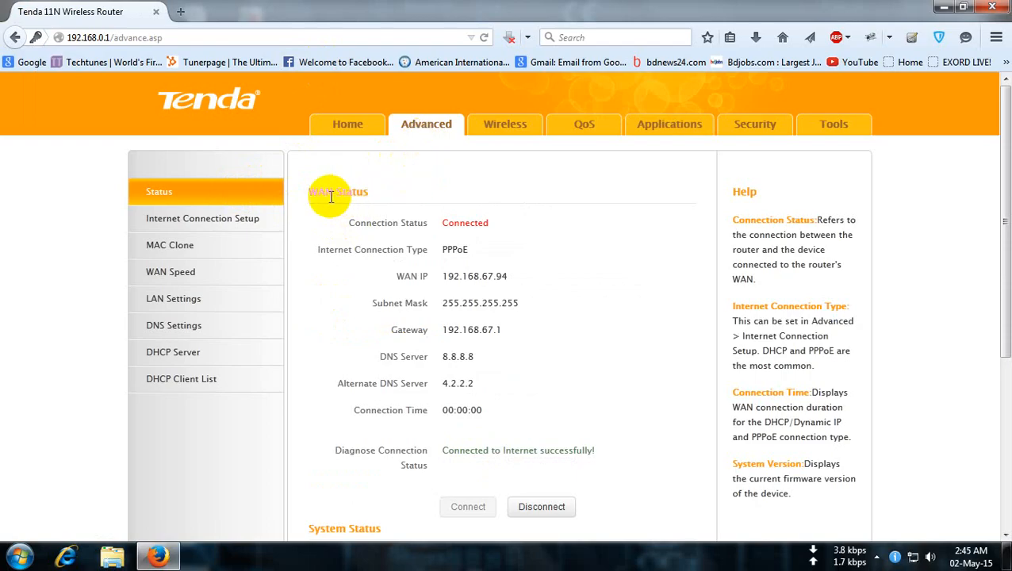
{"action": "left_click_drag", "start_coordinate": [309, 192], "coordinate": [380, 197]}
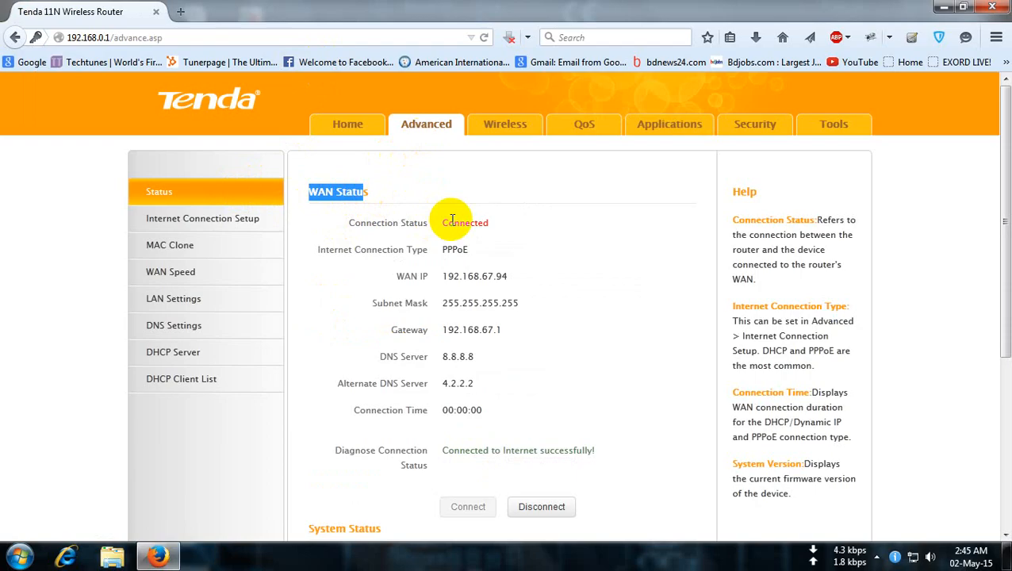
{"action": "left_click_drag", "start_coordinate": [443, 222], "coordinate": [487, 220]}
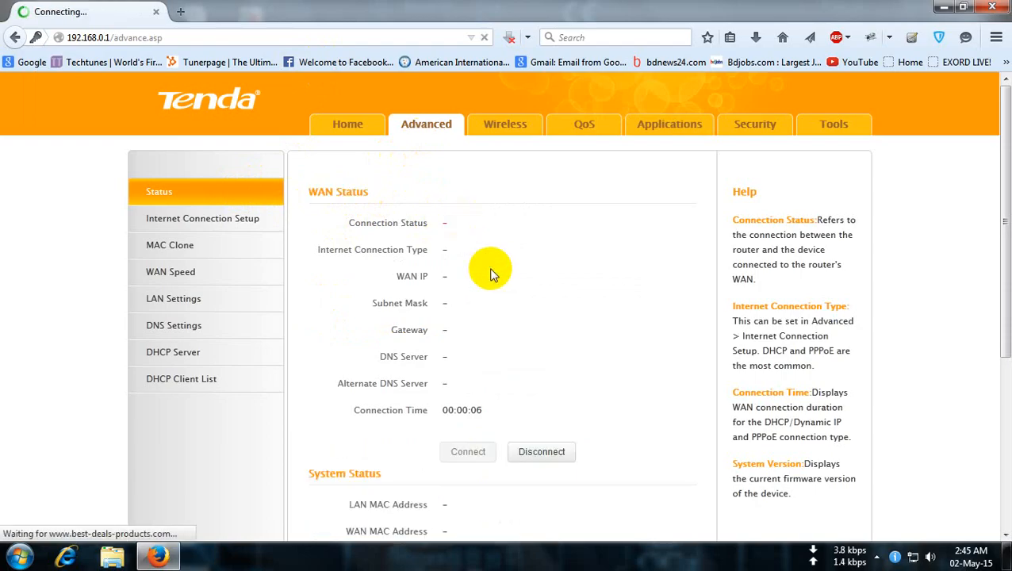
{"action": "scroll", "coordinate": [487, 272], "scroll_direction": "down", "scroll_amount": 2}
{"action": "scroll", "coordinate": [500, 389], "scroll_direction": "up", "scroll_amount": 2}
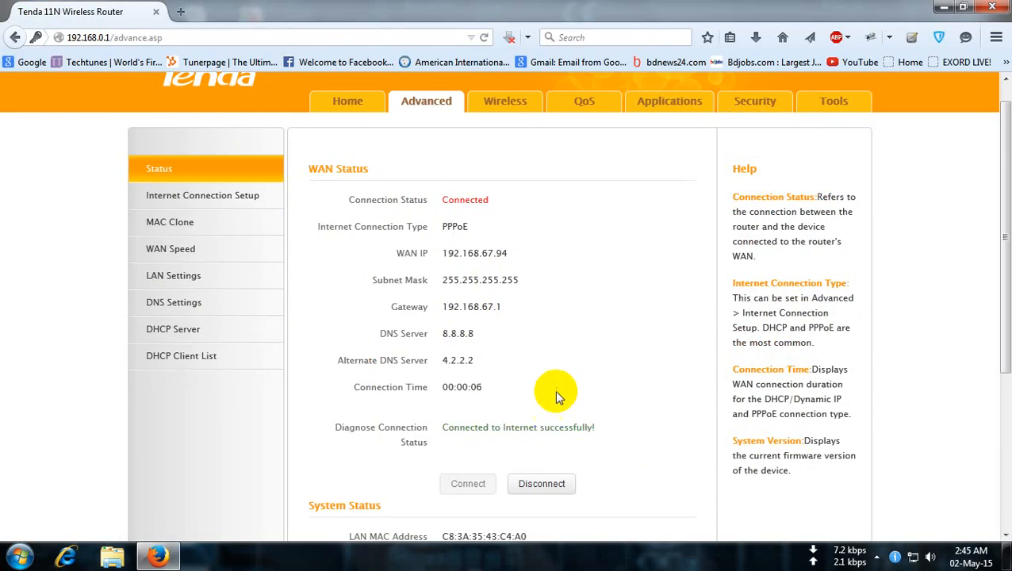
{"action": "mouse_move", "coordinate": [447, 253]}
{"action": "left_mouse_down"}
{"action": "mouse_move", "coordinate": [509, 254]}
{"action": "mouse_move", "coordinate": [442, 253]}
{"action": "left_mouse_up"}
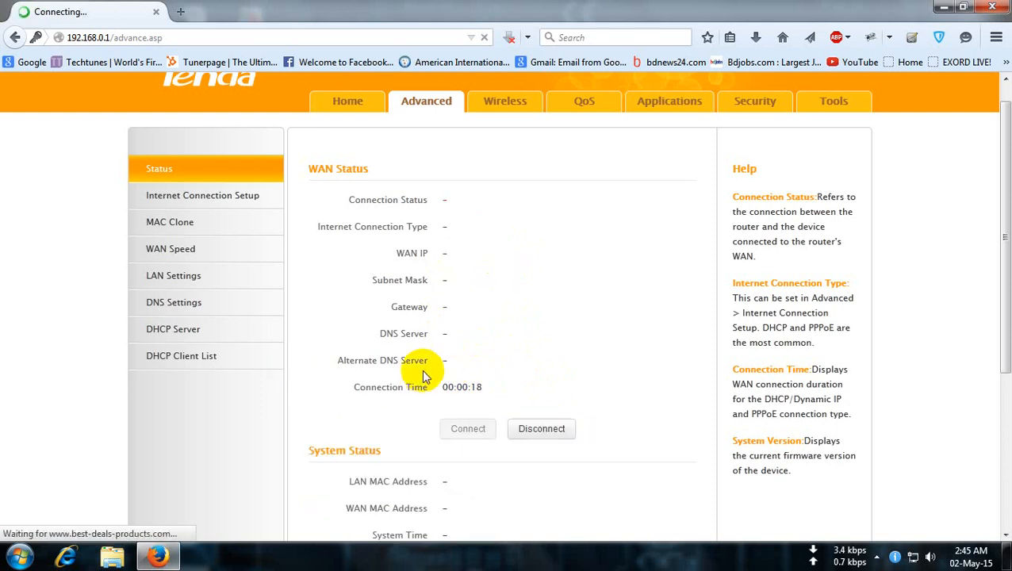
{"action": "scroll", "coordinate": [376, 447], "scroll_direction": "down", "scroll_amount": 2}
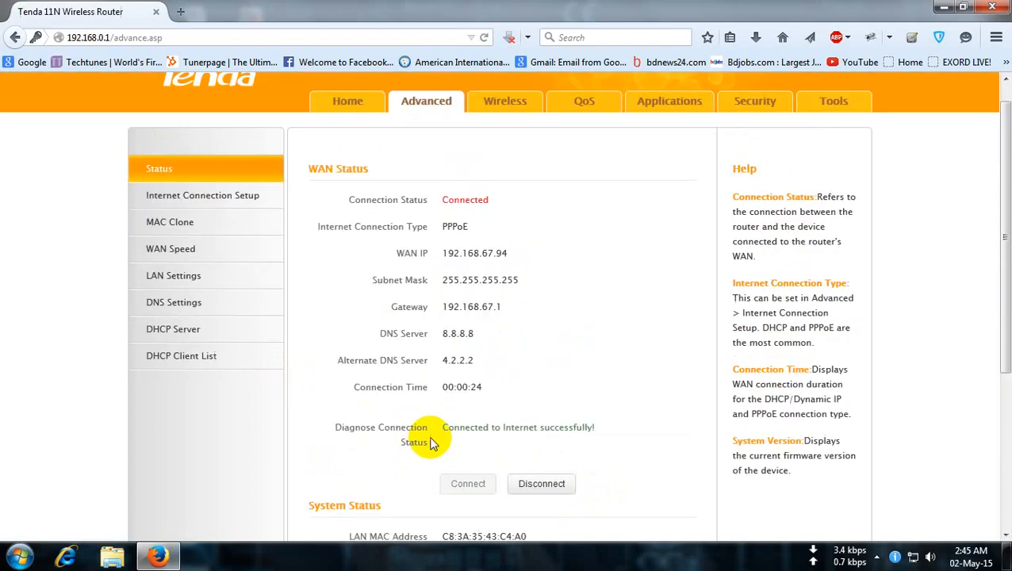
{"action": "scroll", "coordinate": [555, 512], "scroll_direction": "down", "scroll_amount": 5}
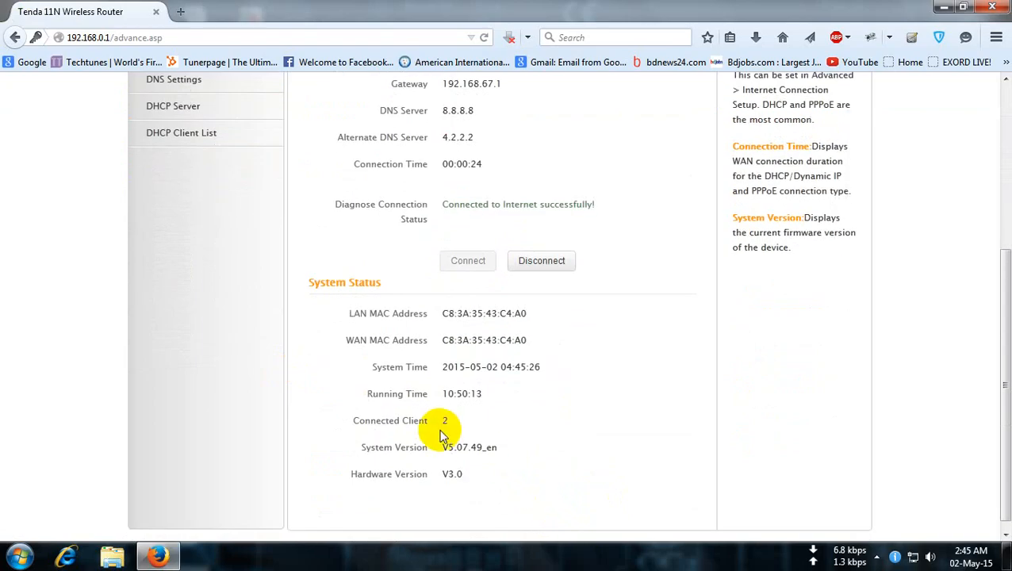
{"action": "scroll", "coordinate": [429, 413], "scroll_direction": "up", "scroll_amount": 5}
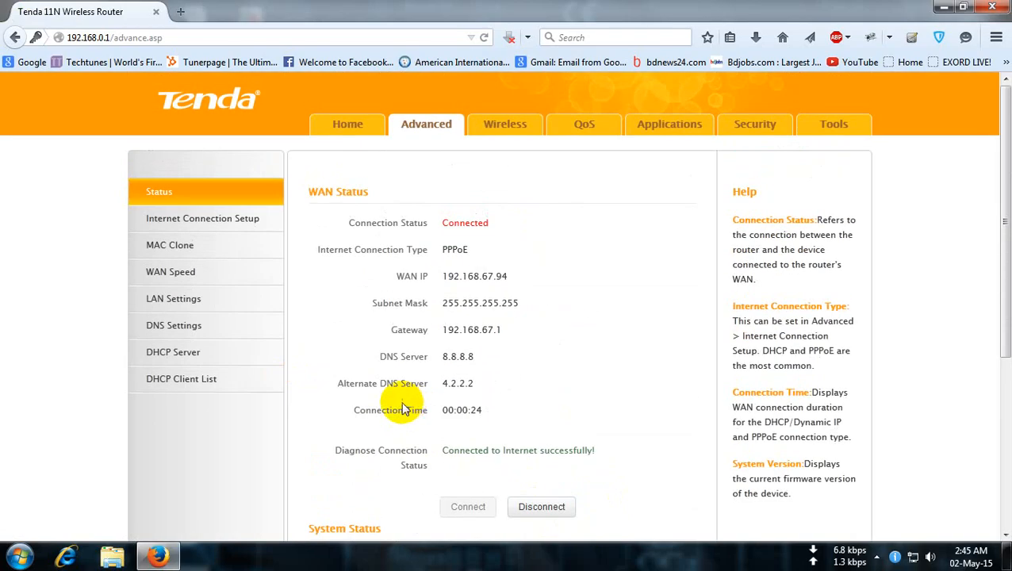
Step: Review the advanced internet connection setup, including the available connection types and connection modes
{"action": "left_click", "coordinate": [212, 222]}
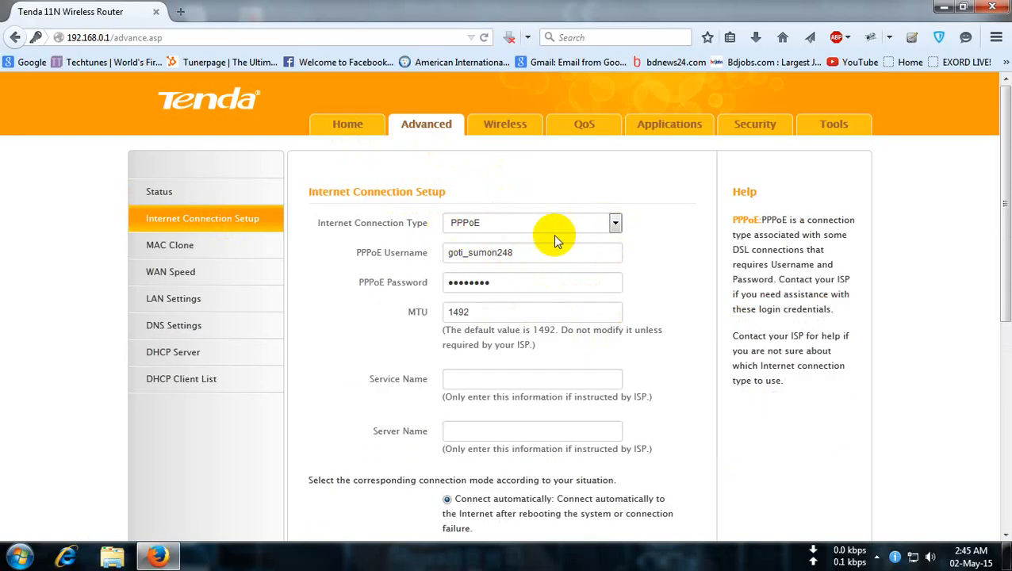
{"action": "left_click", "coordinate": [615, 228]}
{"action": "left_click", "coordinate": [615, 230]}
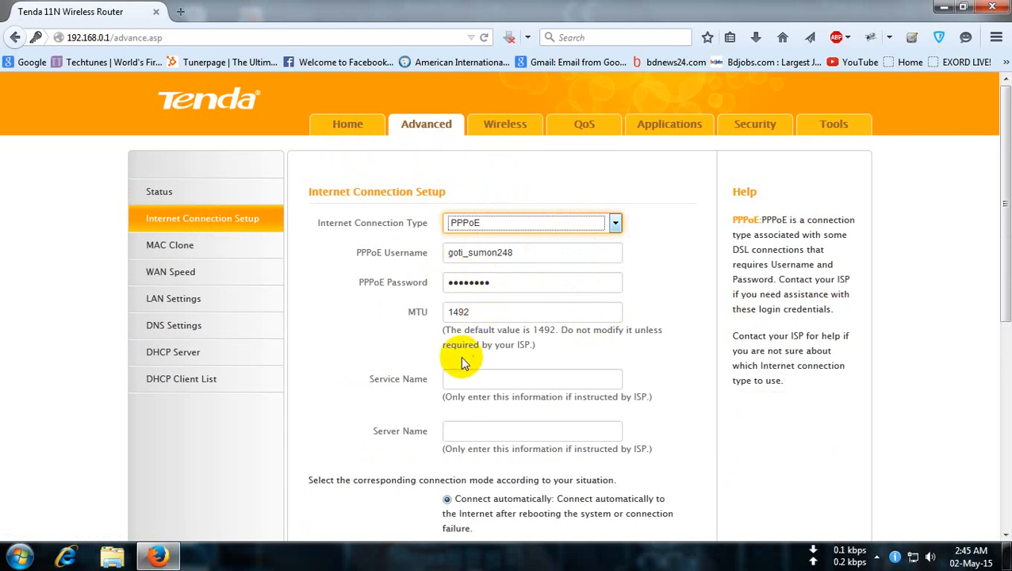
{"action": "scroll", "coordinate": [211, 337], "scroll_direction": "down", "scroll_amount": 5}
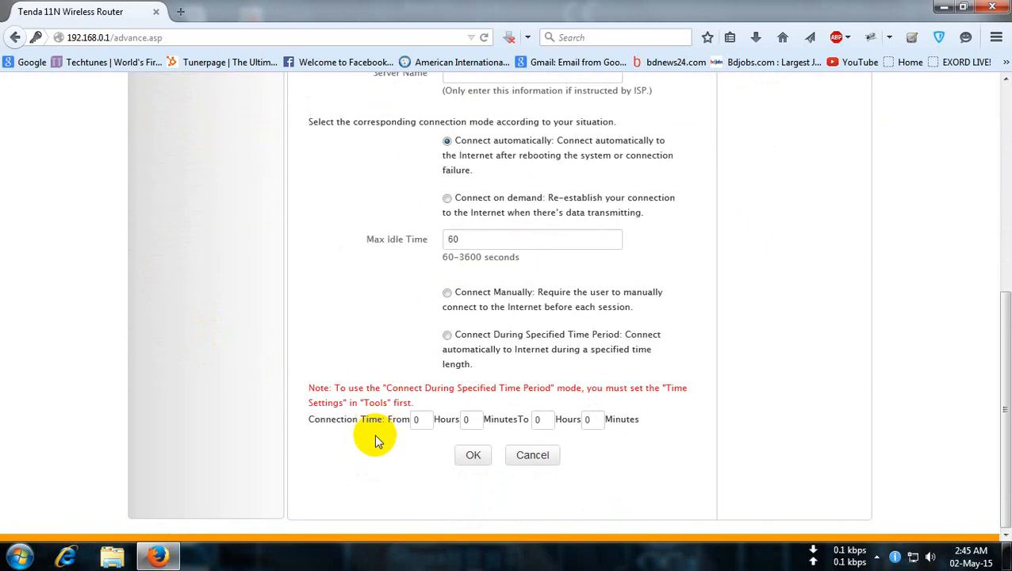
{"action": "scroll", "coordinate": [375, 433], "scroll_direction": "up", "scroll_amount": 5}
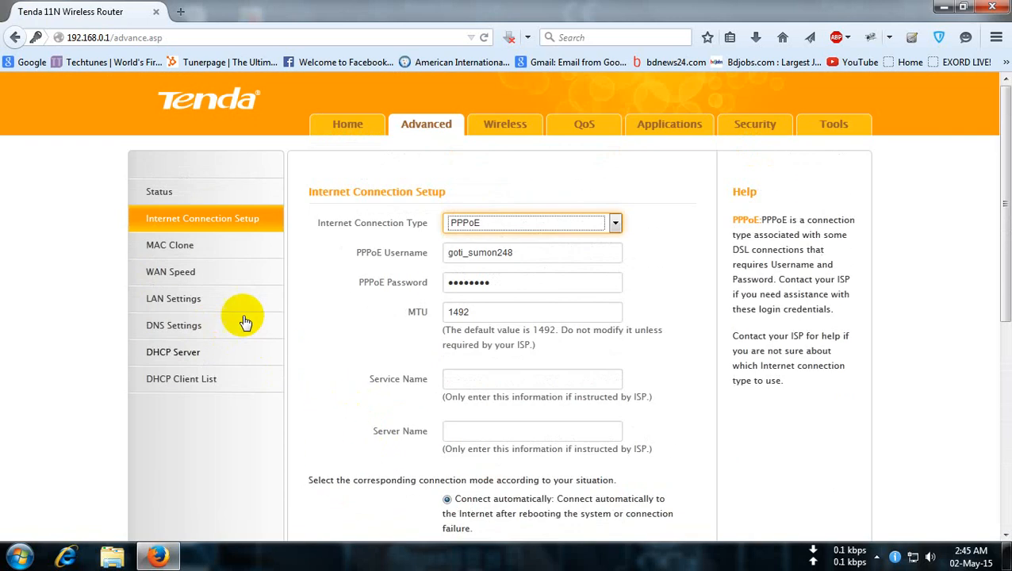
Step: Look through the MAC Clone, WAN Speed, LAN and DNS settings of the router
{"action": "left_click", "coordinate": [197, 252]}
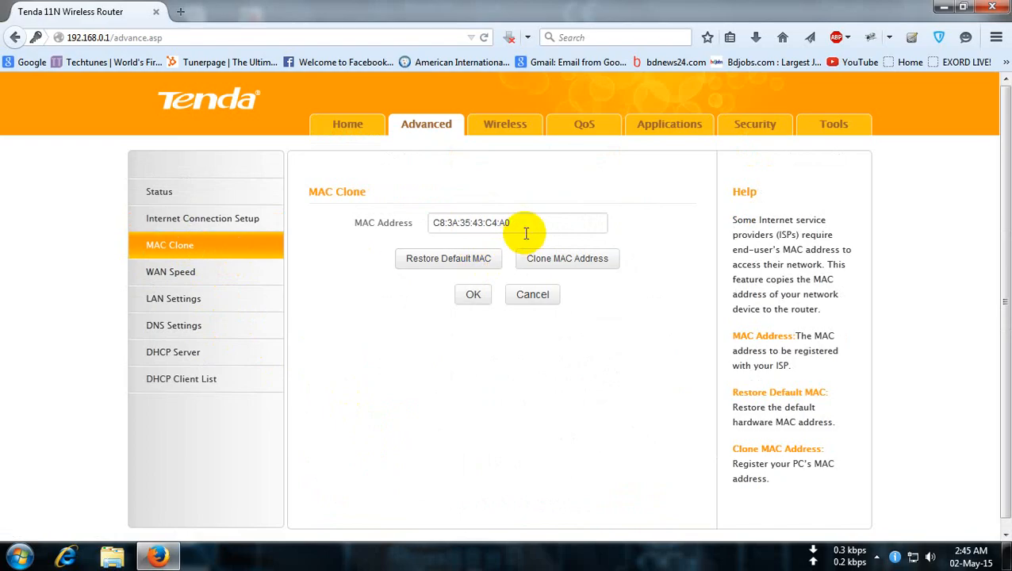
{"action": "left_click", "coordinate": [188, 281]}
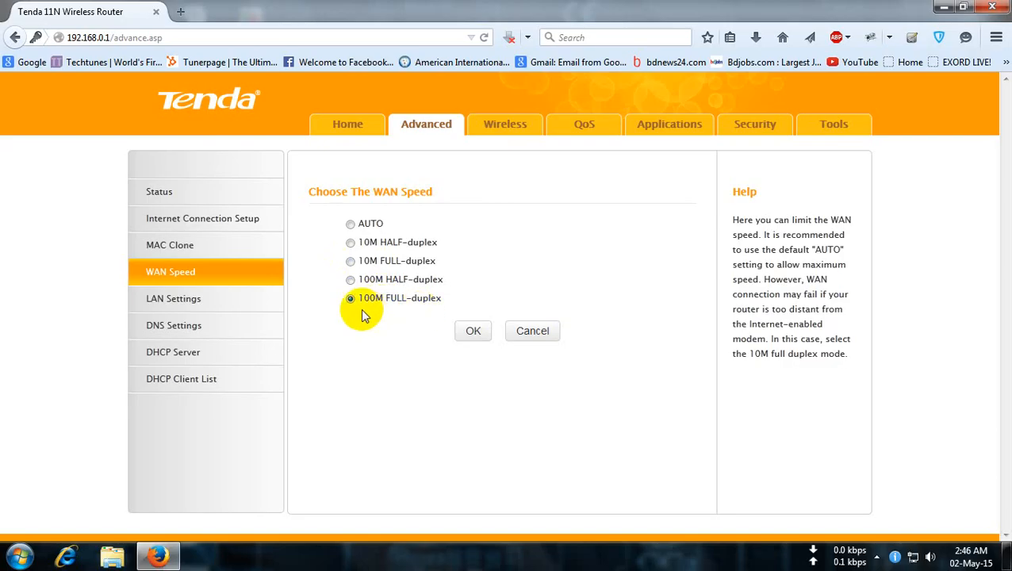
{"action": "left_click", "coordinate": [176, 301]}
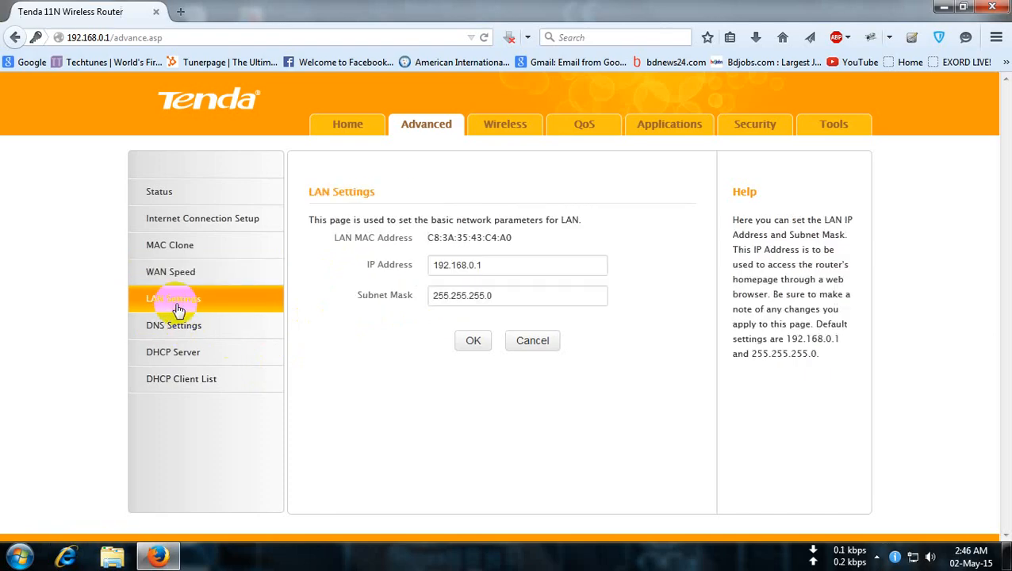
{"action": "left_click", "coordinate": [510, 266]}
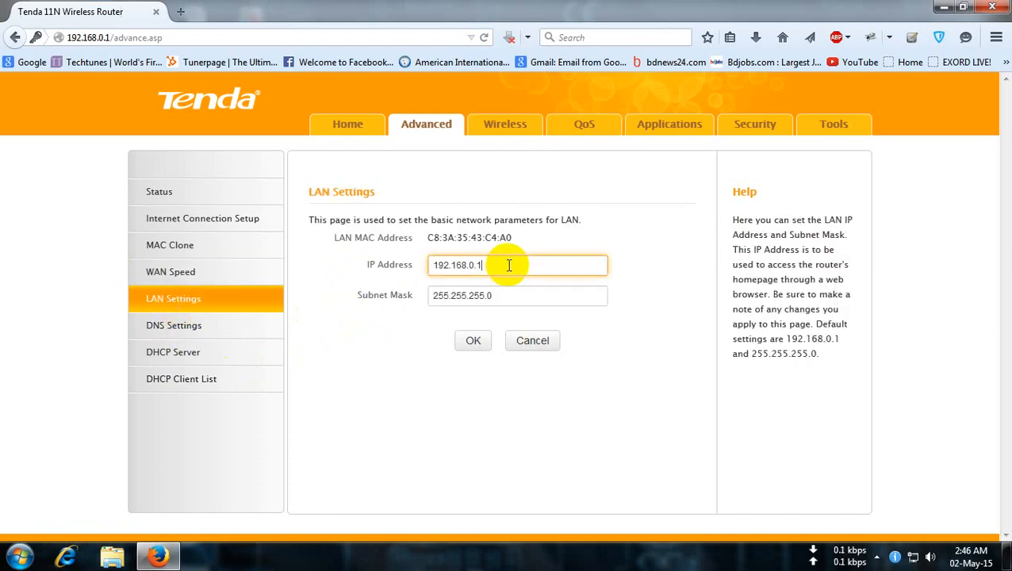
{"action": "left_click", "coordinate": [189, 340]}
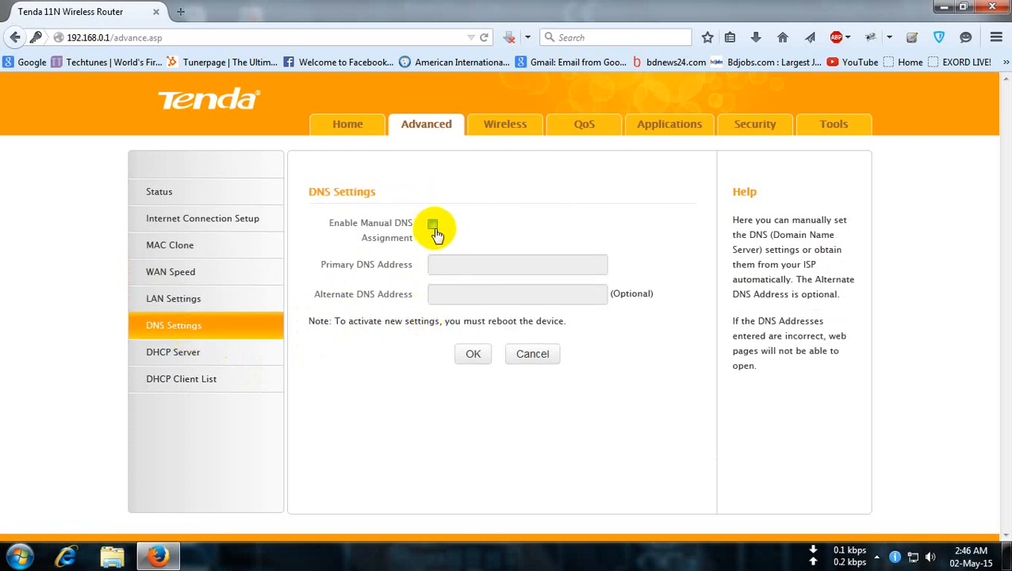
Step: Review the DHCP server's address pool and lease time options, and refresh the DHCP client list
{"action": "left_click", "coordinate": [192, 357]}
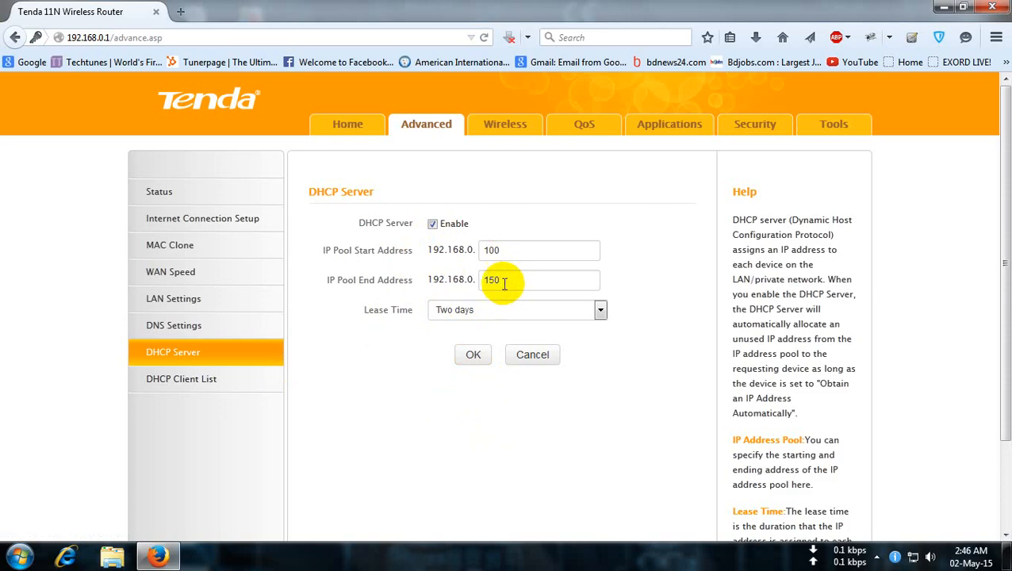
{"action": "left_click", "coordinate": [600, 310]}
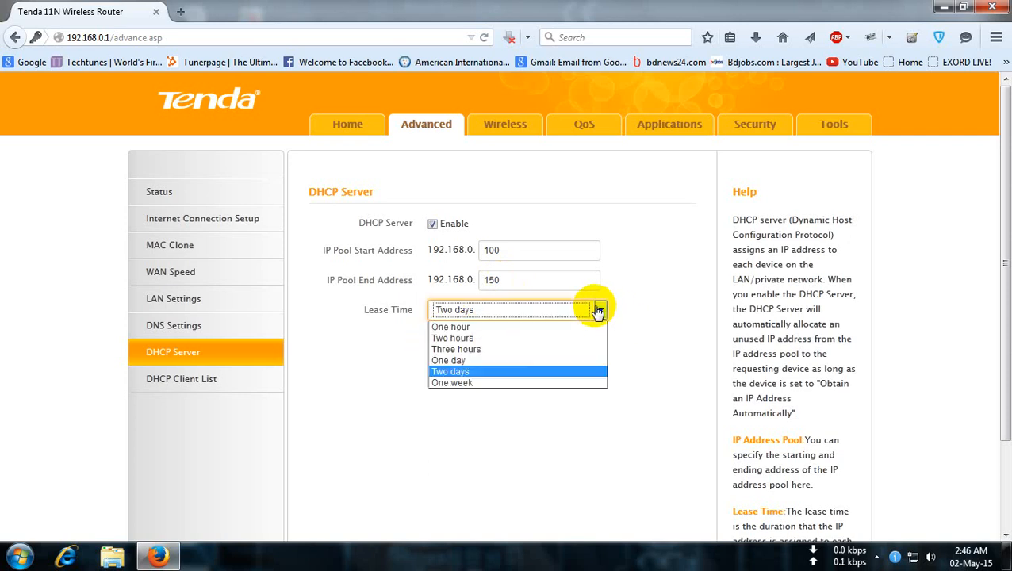
{"action": "left_click", "coordinate": [599, 310]}
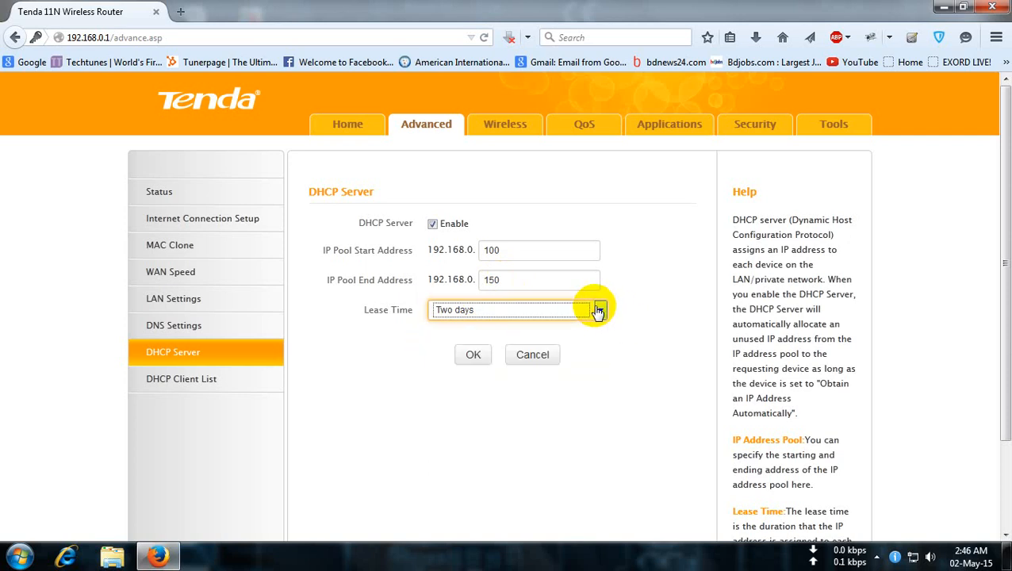
{"action": "left_click", "coordinate": [208, 392]}
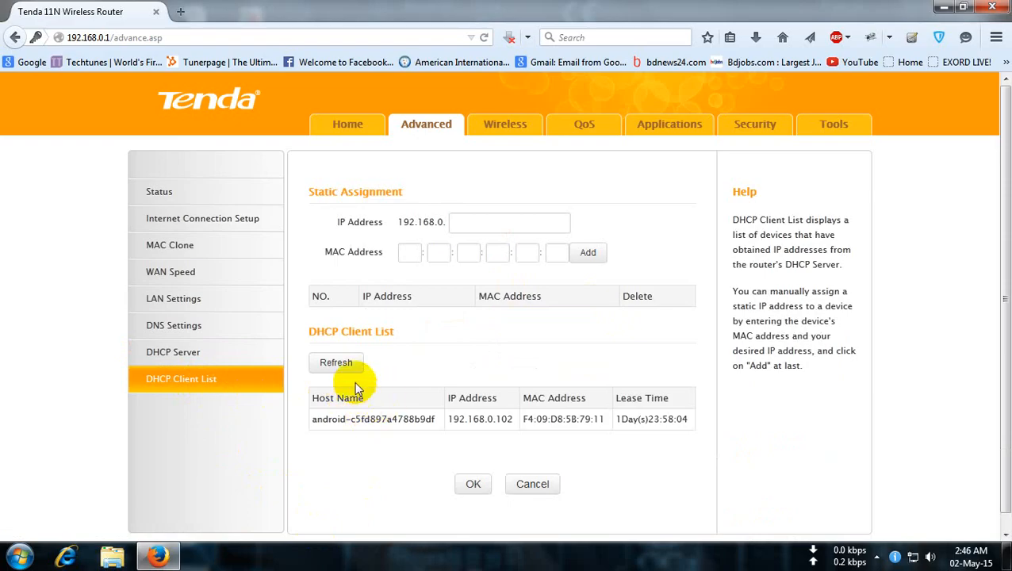
{"action": "left_click", "coordinate": [338, 373]}
Step: Review the wireless basic settings, including the SSID fields, the available network modes and the channel list
{"action": "left_click", "coordinate": [515, 139]}
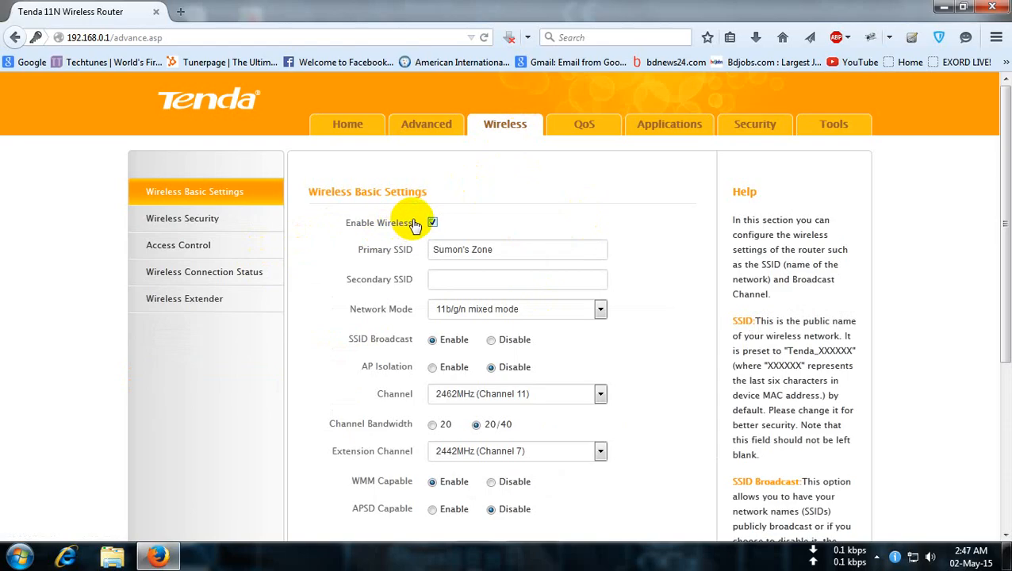
{"action": "left_click", "coordinate": [445, 287]}
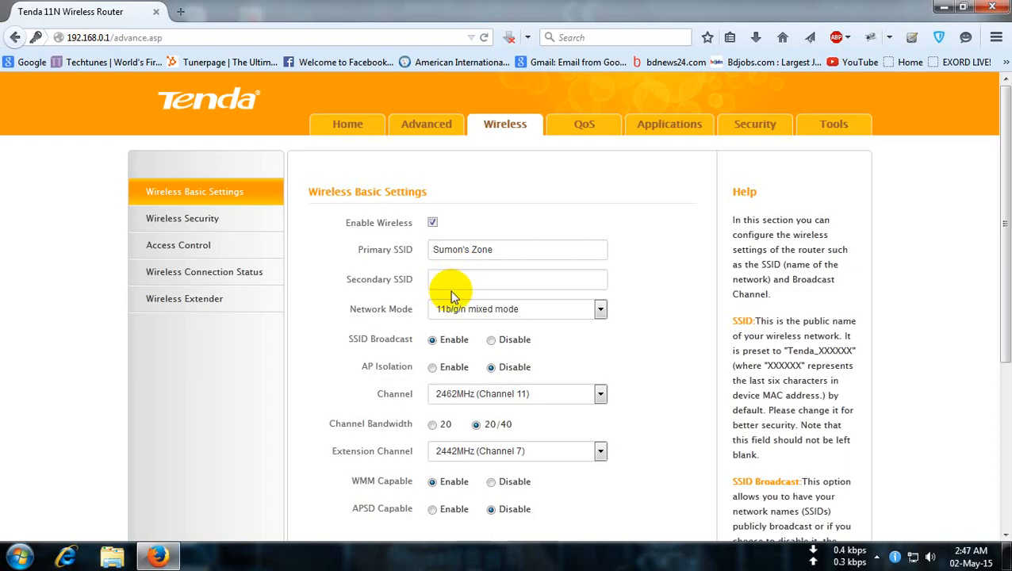
{"action": "left_click", "coordinate": [601, 315]}
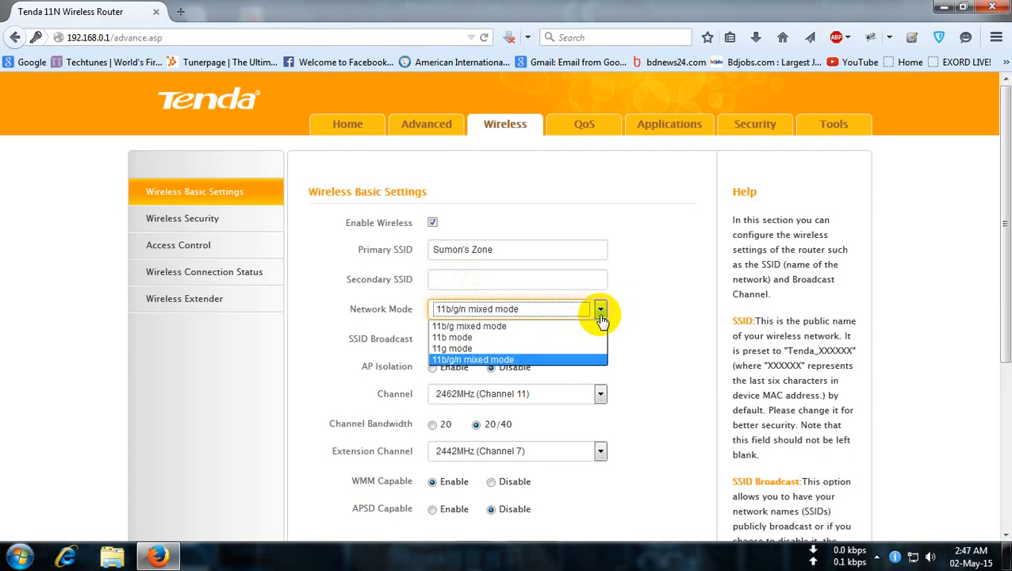
{"action": "left_click", "coordinate": [602, 317]}
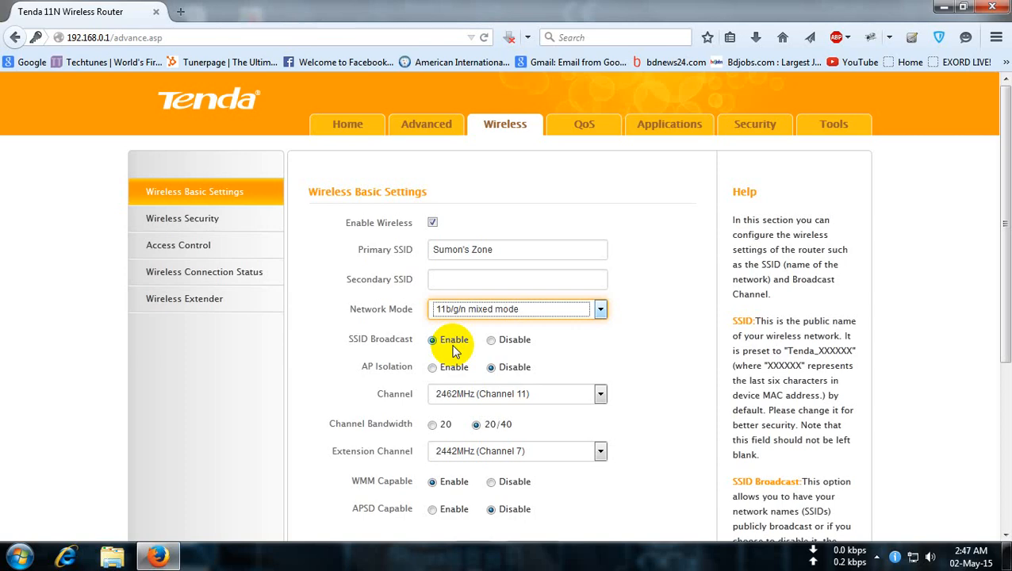
{"action": "scroll", "coordinate": [492, 366], "scroll_direction": "down", "scroll_amount": 3}
{"action": "left_click", "coordinate": [601, 284]}
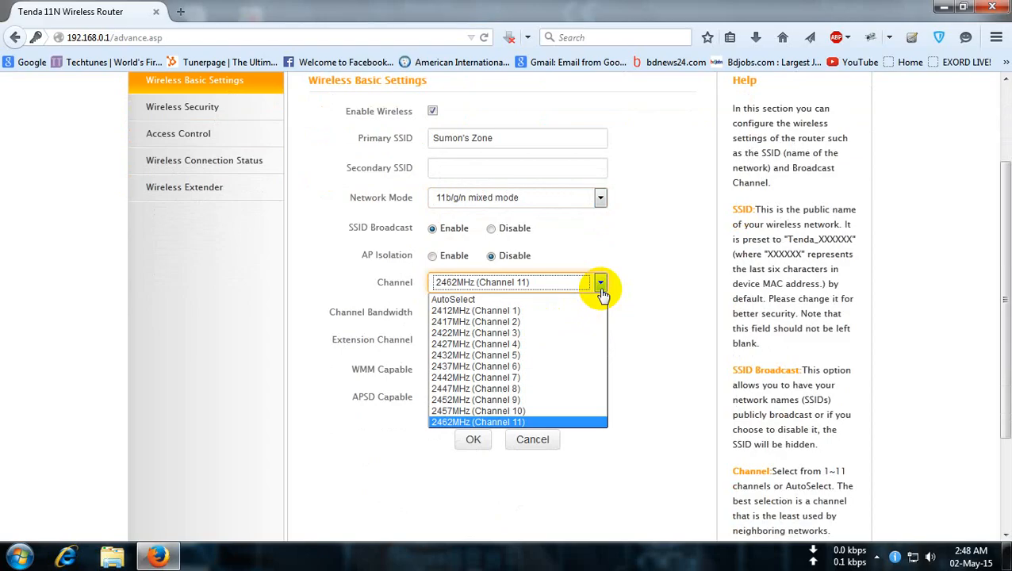
{"action": "left_click", "coordinate": [602, 287]}
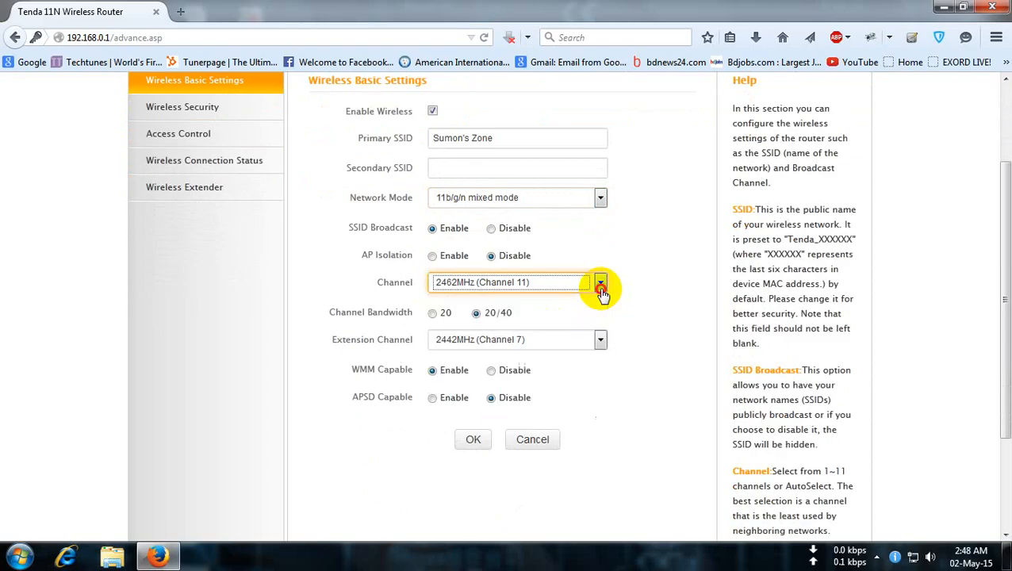
Step: Try the 20 channel bandwidth option and switch back to 20/40 to compare their effect on the extension channel
{"action": "left_click", "coordinate": [436, 317]}
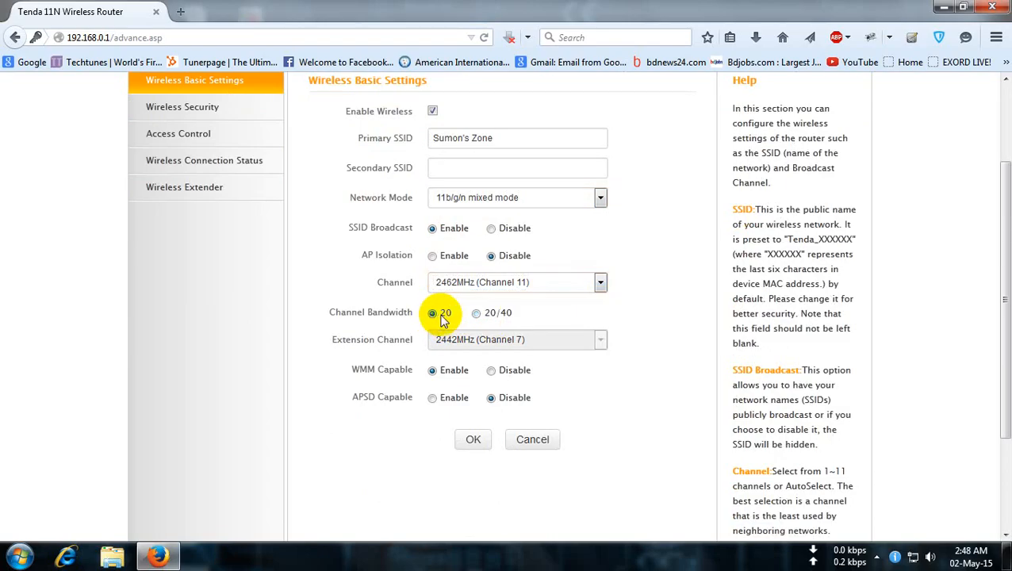
{"action": "left_click", "coordinate": [477, 314]}
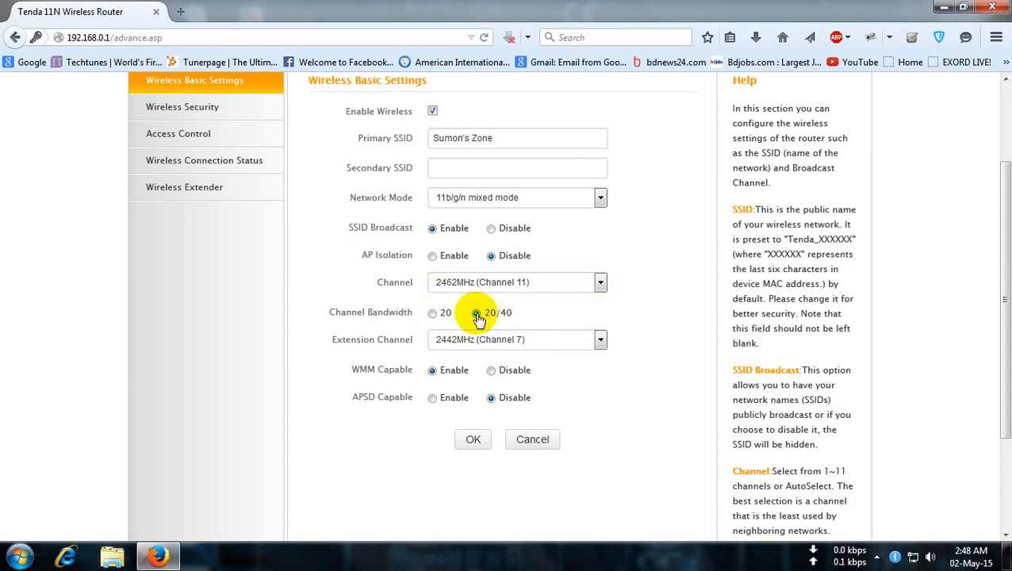
{"action": "left_click", "coordinate": [434, 317]}
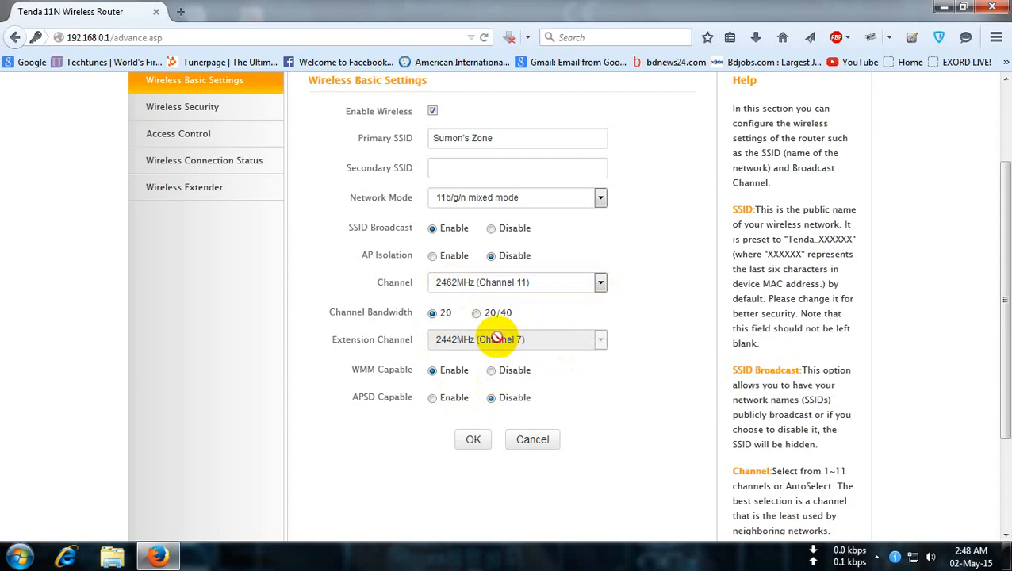
{"action": "left_click", "coordinate": [477, 314]}
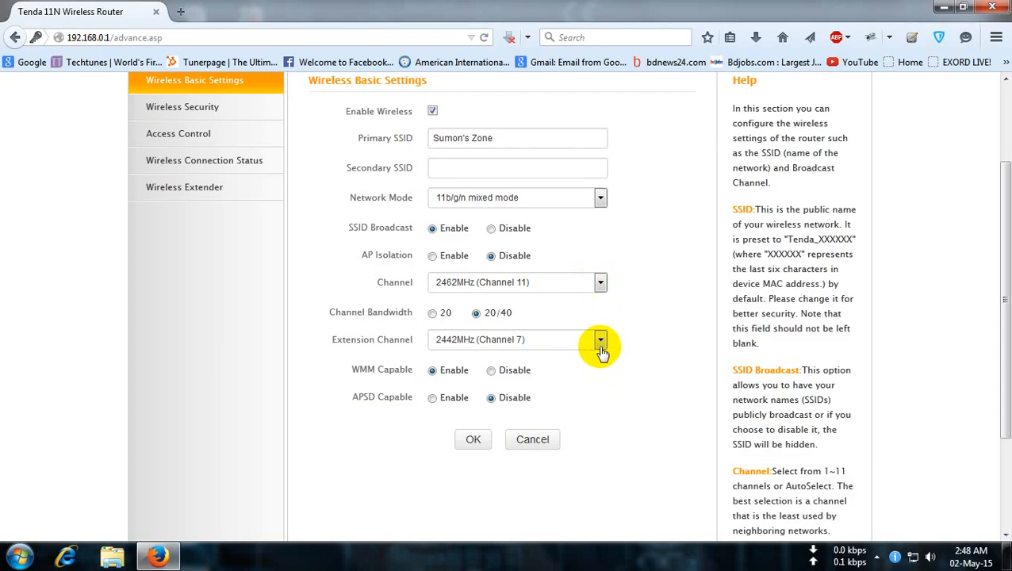
Step: Review the wireless security setup, including the available security modes and the security key field
{"action": "scroll", "coordinate": [246, 267], "scroll_direction": "up", "scroll_amount": 3}
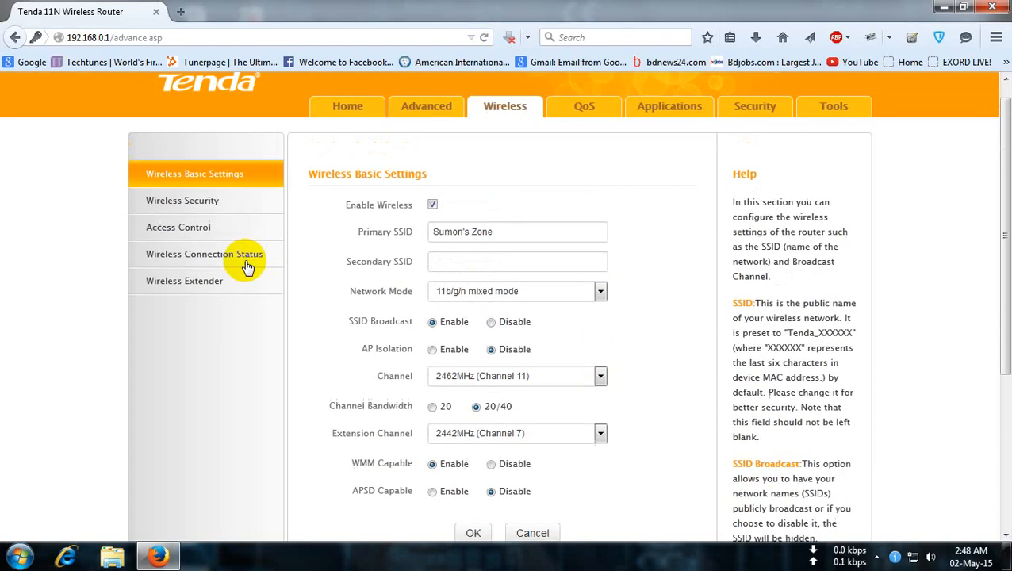
{"action": "left_click", "coordinate": [210, 222]}
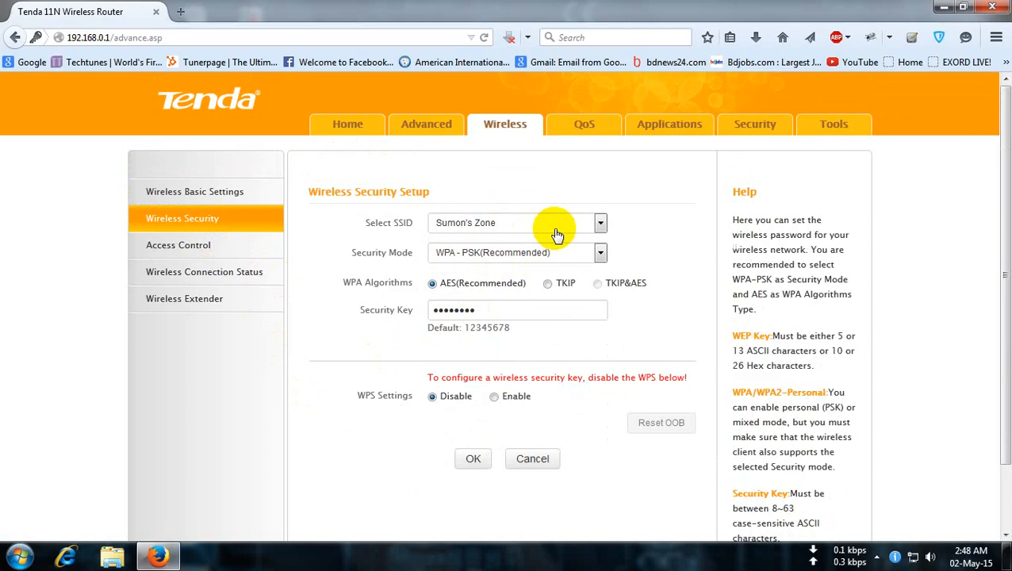
{"action": "left_click", "coordinate": [600, 255]}
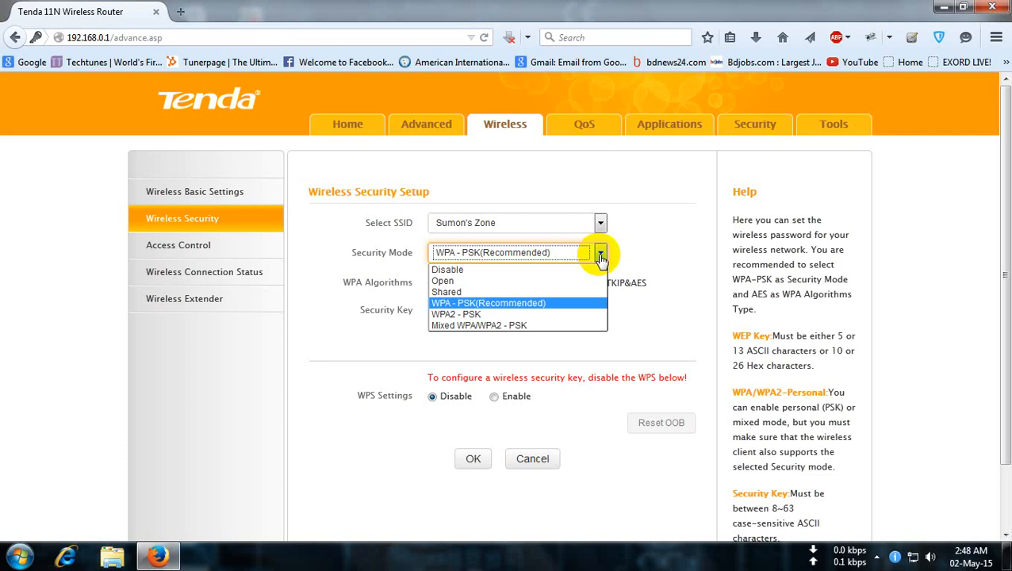
{"action": "left_click", "coordinate": [602, 254]}
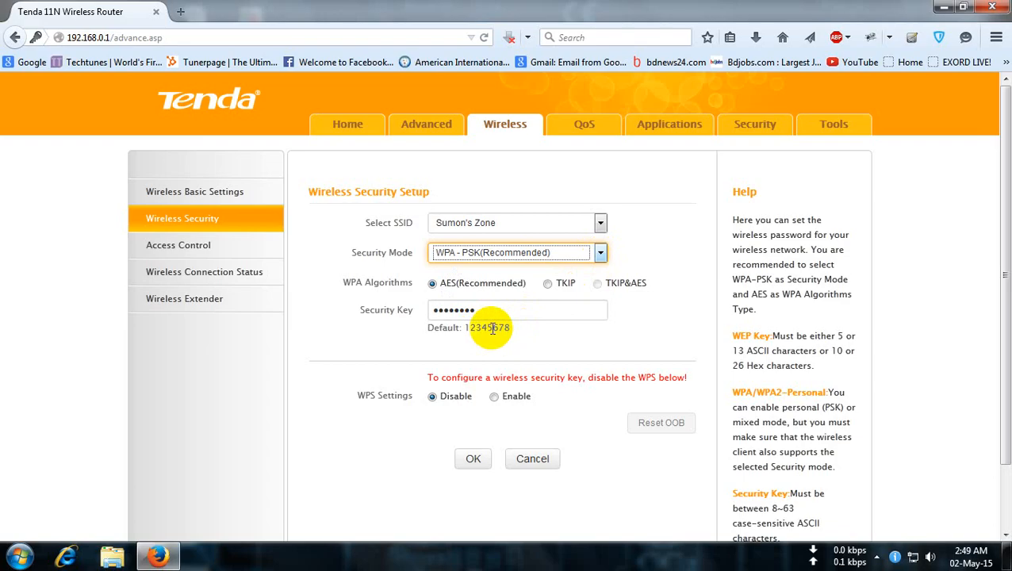
Step: Review the wireless access control settings, including the SSID choices and the MAC address filter options
{"action": "left_click", "coordinate": [169, 252]}
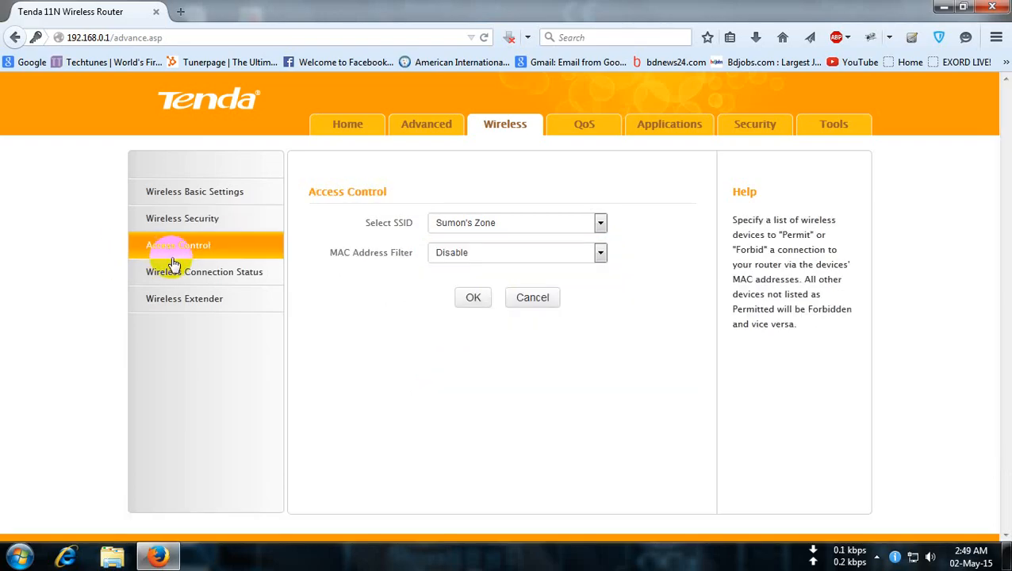
{"action": "left_click", "coordinate": [601, 225]}
{"action": "left_click", "coordinate": [601, 227]}
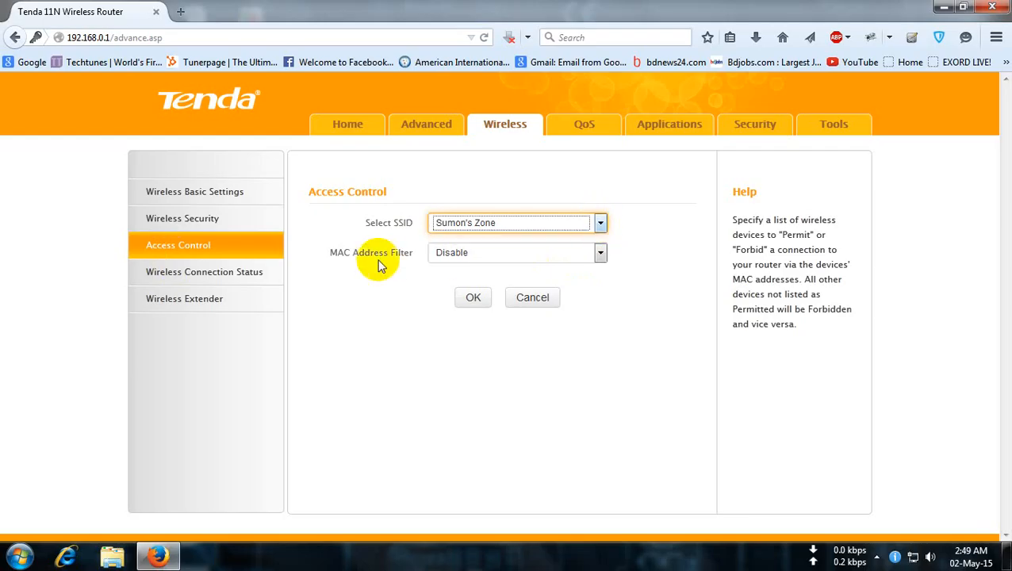
{"action": "left_click", "coordinate": [601, 254]}
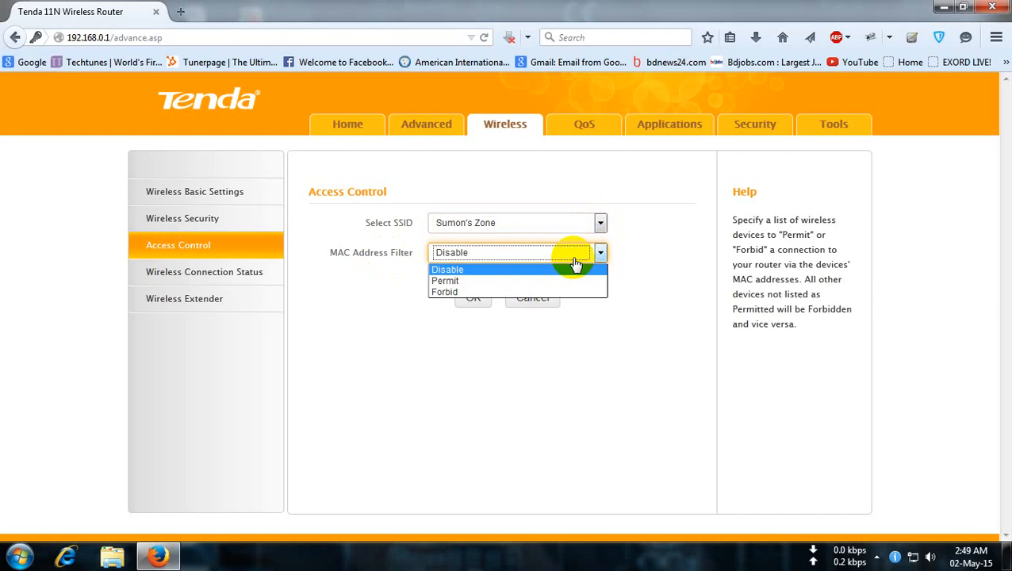
{"action": "left_click", "coordinate": [601, 256]}
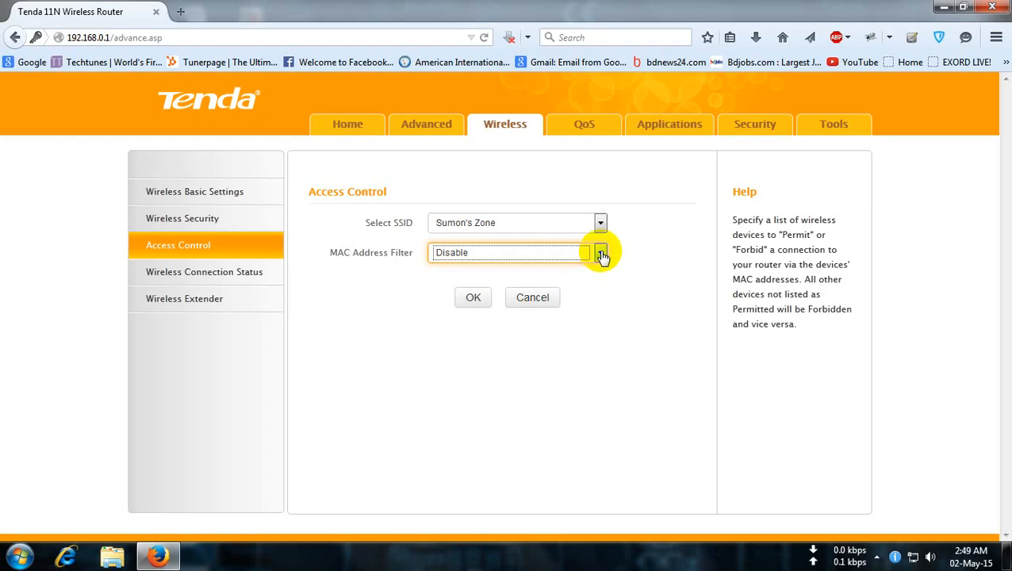
{"action": "left_click", "coordinate": [600, 253]}
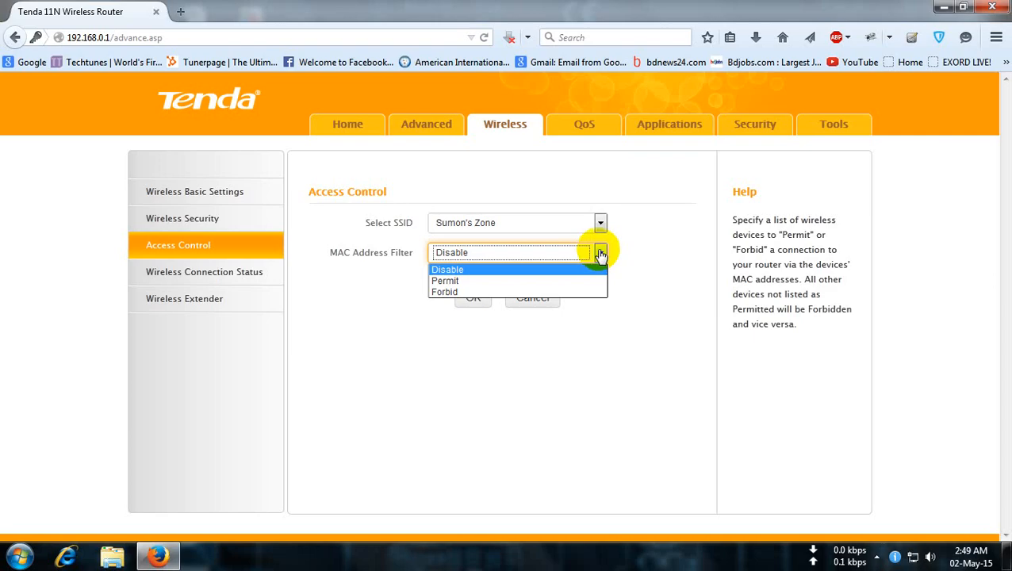
{"action": "left_click", "coordinate": [600, 254]}
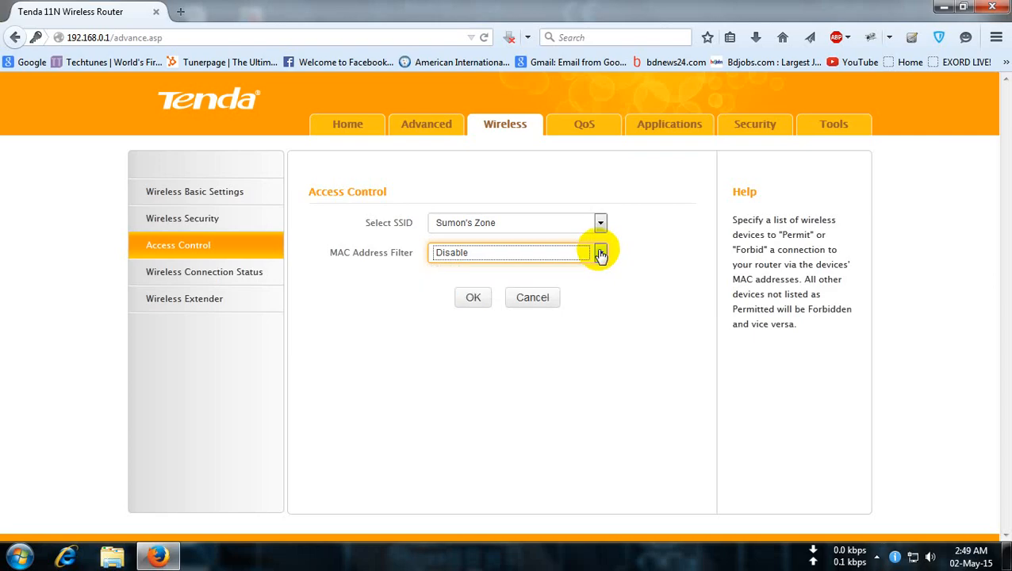
{"action": "left_click", "coordinate": [600, 254]}
{"action": "left_click", "coordinate": [600, 253]}
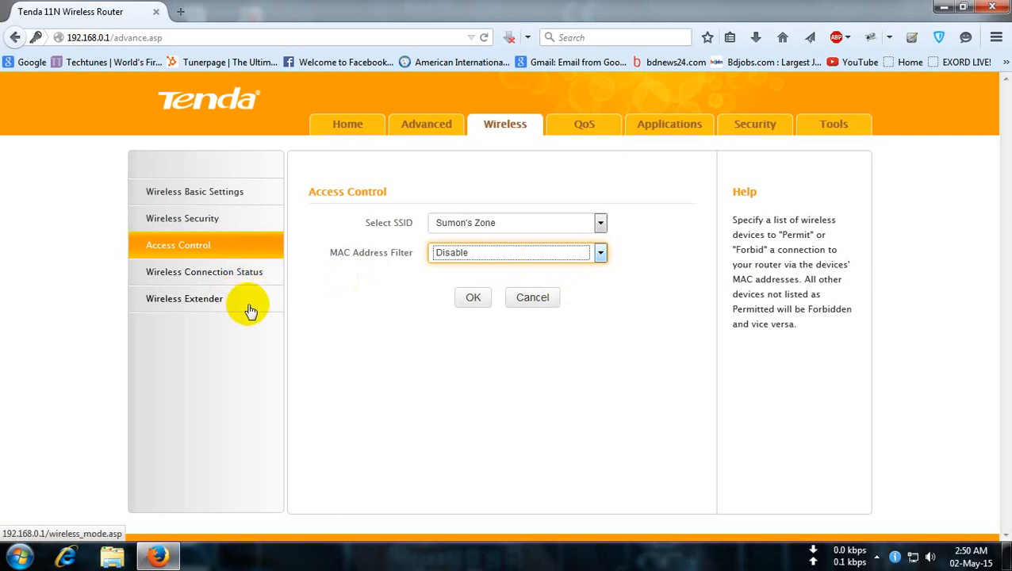
Step: Check the list of hosts connected to the wireless network and review the available wireless extender modes
{"action": "left_click", "coordinate": [238, 277]}
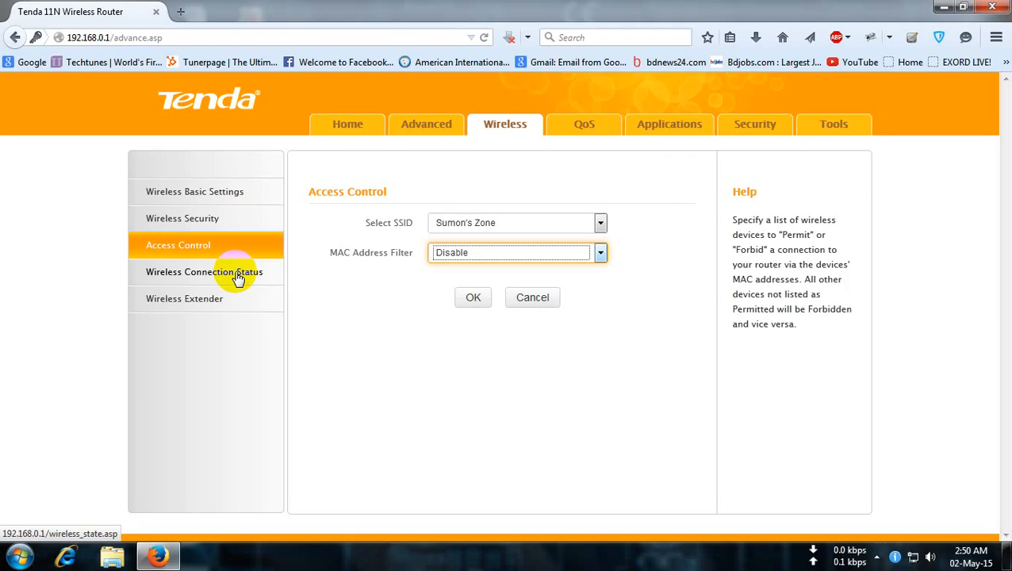
{"action": "left_click", "coordinate": [238, 278]}
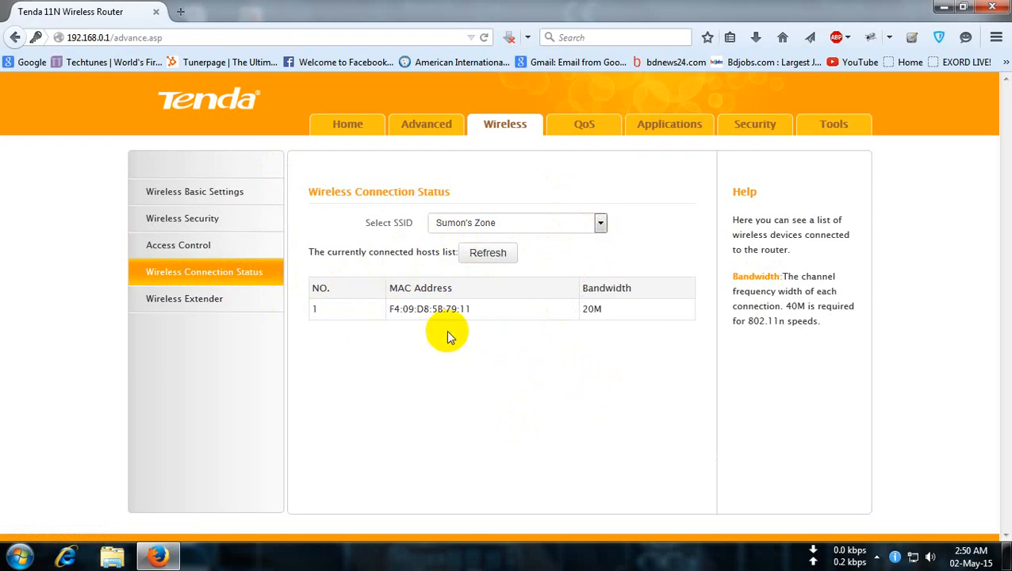
{"action": "left_click", "coordinate": [208, 308]}
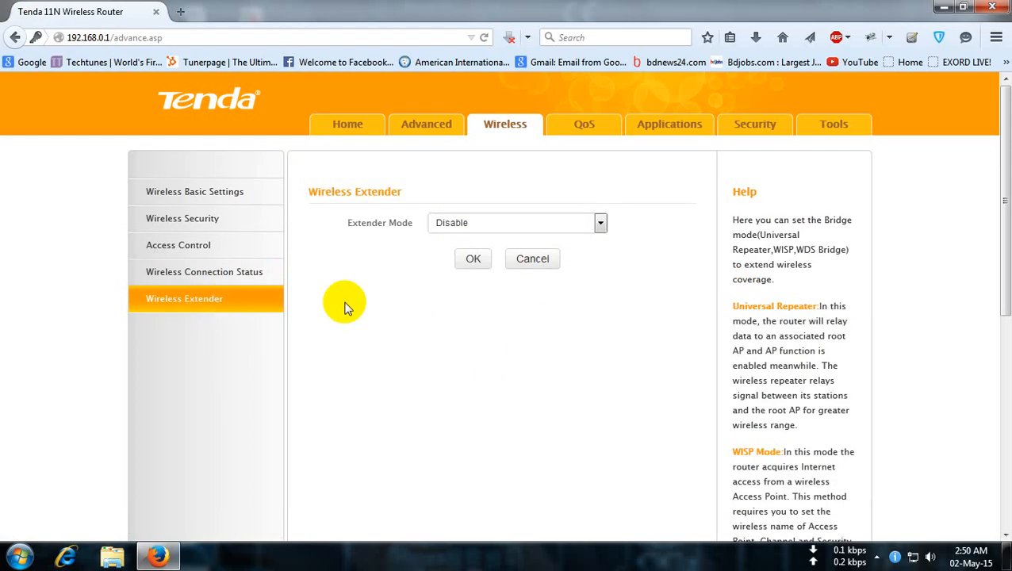
{"action": "left_click", "coordinate": [600, 224]}
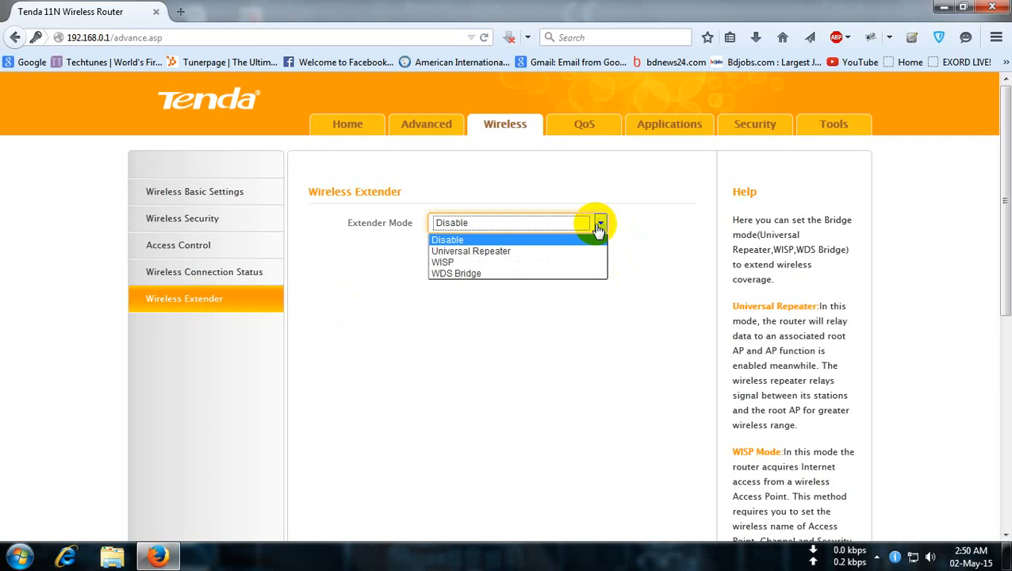
{"action": "left_click", "coordinate": [597, 226]}
Step: Enable bandwidth control in the QoS settings to examine its IP address, upload/download and bandwidth range options
{"action": "left_click", "coordinate": [602, 125]}
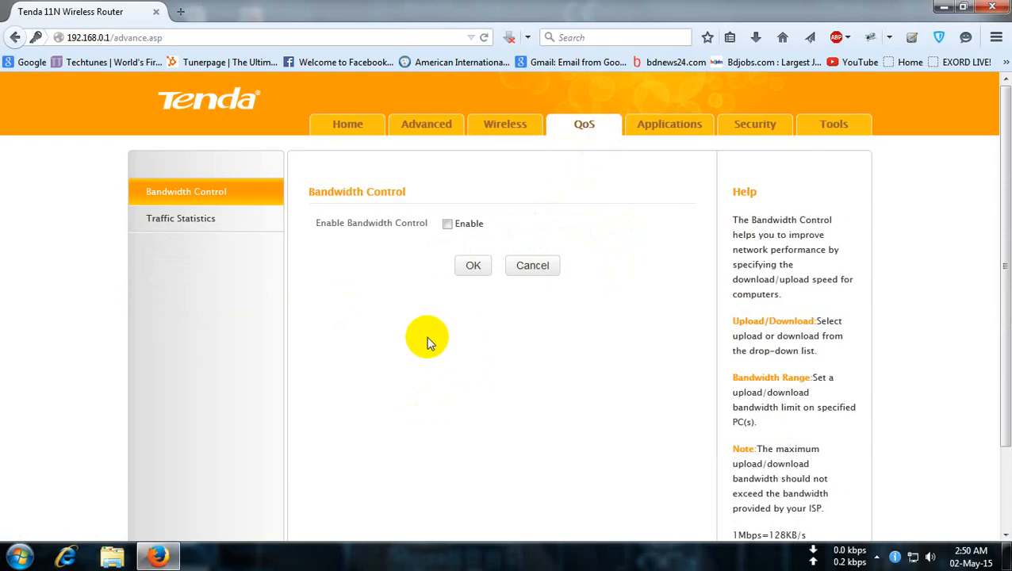
{"action": "left_click", "coordinate": [197, 217]}
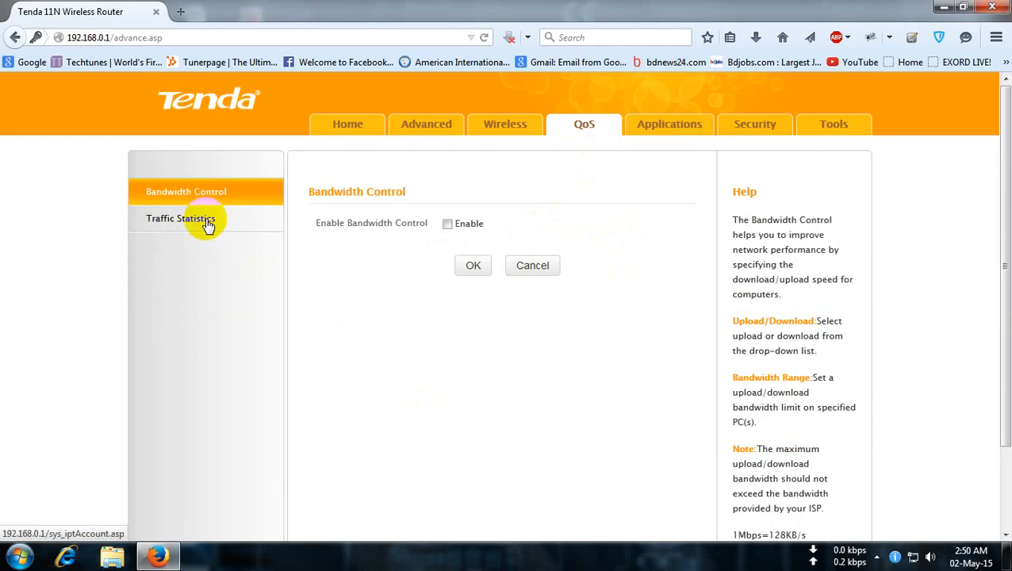
{"action": "left_click", "coordinate": [447, 224]}
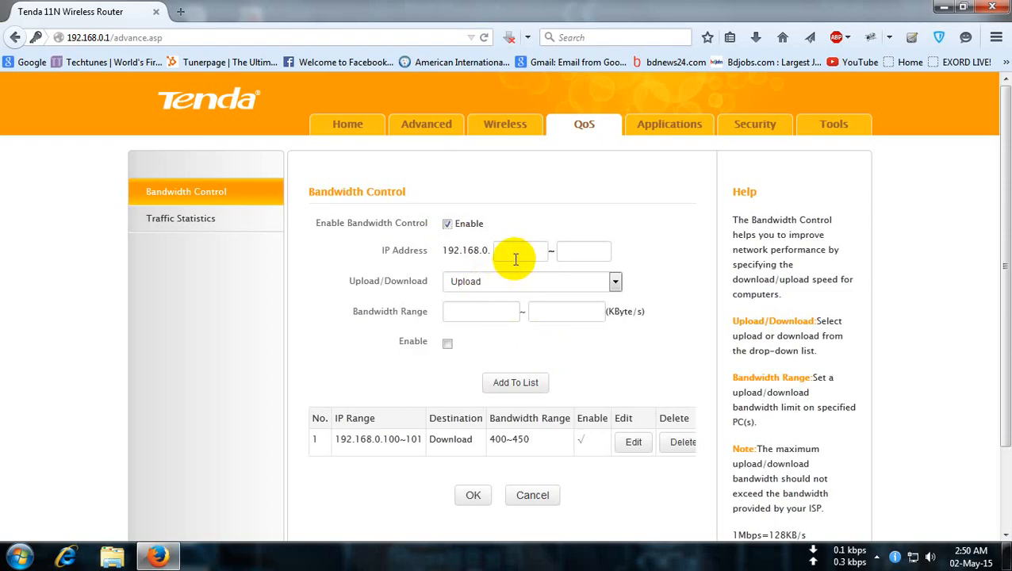
{"action": "left_click", "coordinate": [615, 284]}
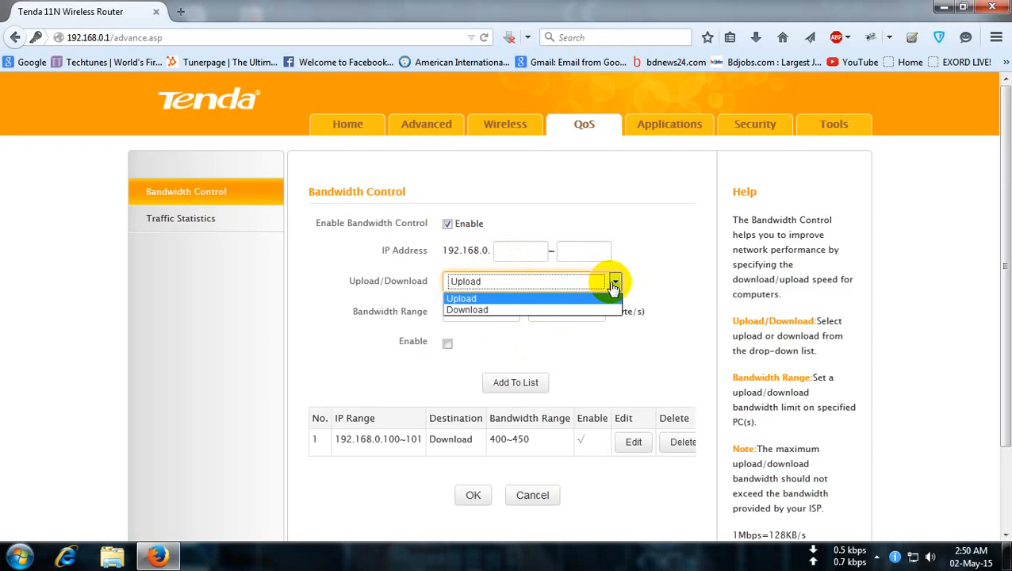
{"action": "left_click", "coordinate": [615, 284]}
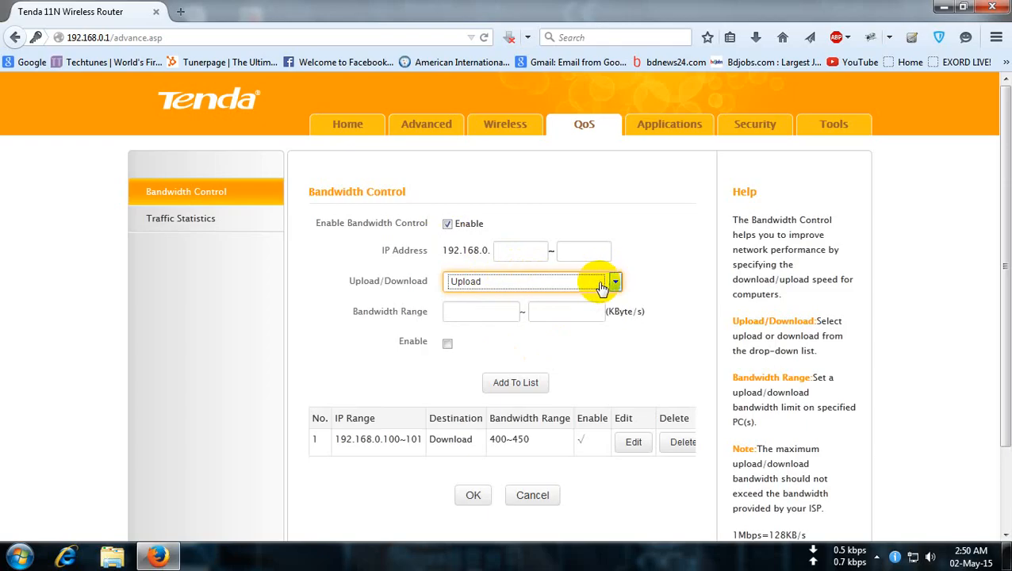
Step: Examine the traffic statistics table for the devices on the network
{"action": "left_click", "coordinate": [203, 231]}
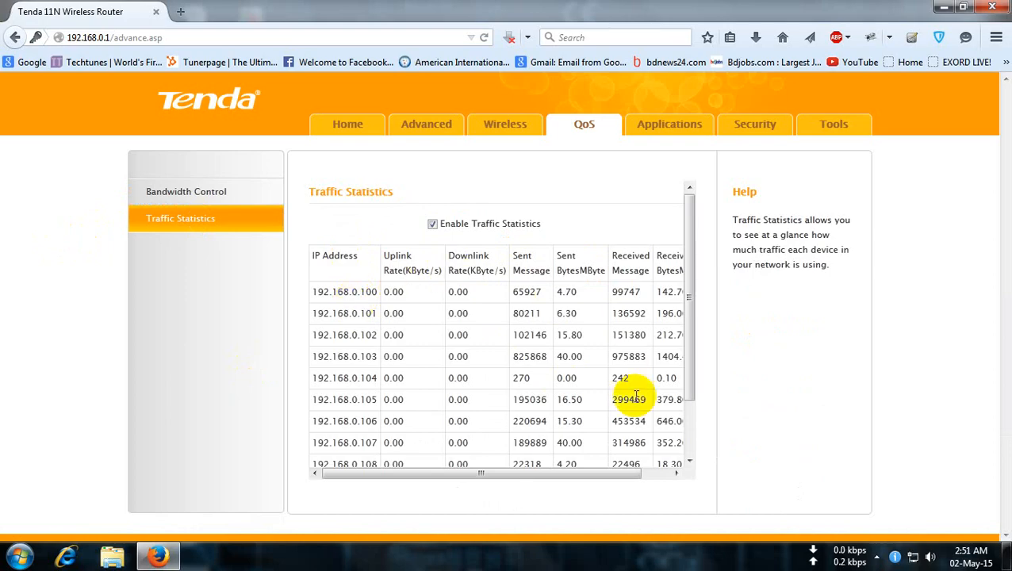
{"action": "left_click_drag", "start_coordinate": [692, 389], "coordinate": [696, 408]}
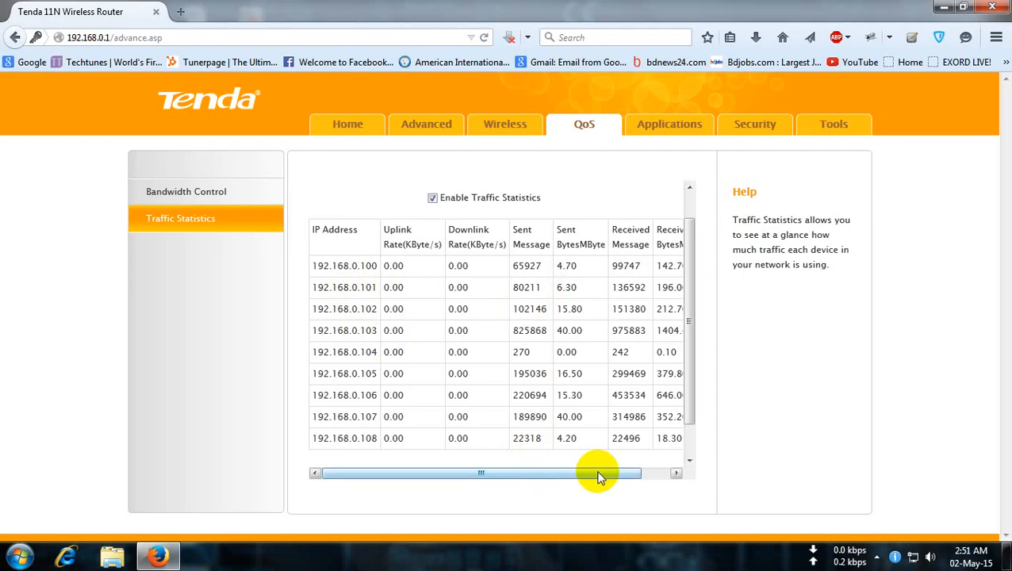
{"action": "left_click_drag", "start_coordinate": [599, 472], "coordinate": [635, 468]}
Step: Select FTP(21) as the well-known service port in the port range forwarding settings and submit the page
{"action": "left_click", "coordinate": [669, 127]}
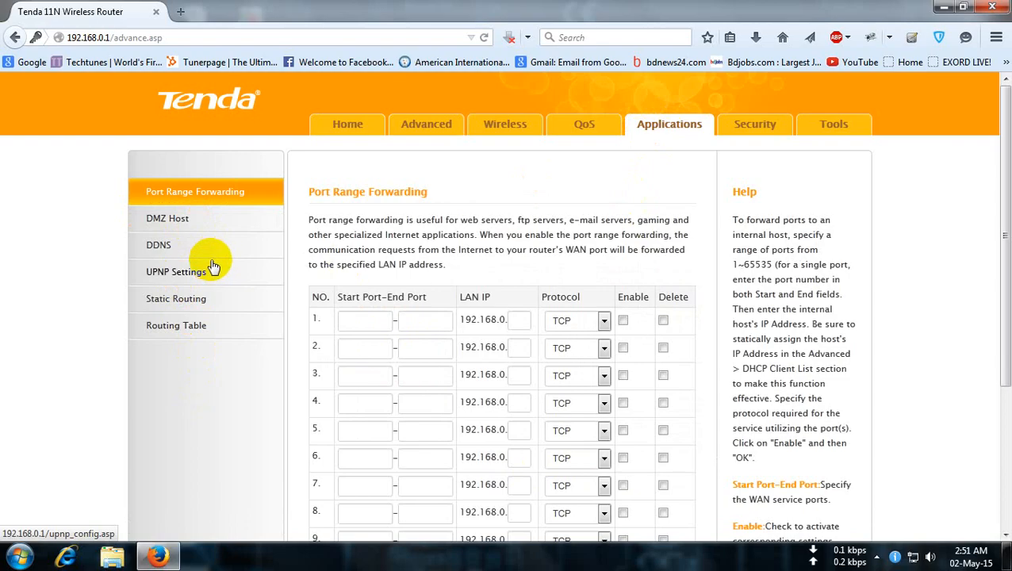
{"action": "scroll", "coordinate": [204, 270], "scroll_direction": "down", "scroll_amount": 5}
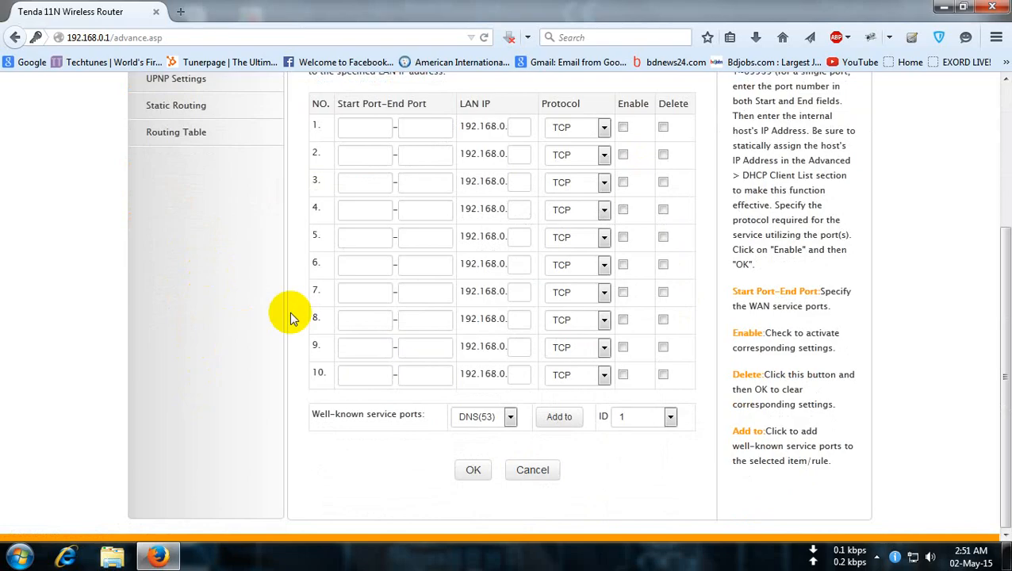
{"action": "left_click", "coordinate": [511, 418]}
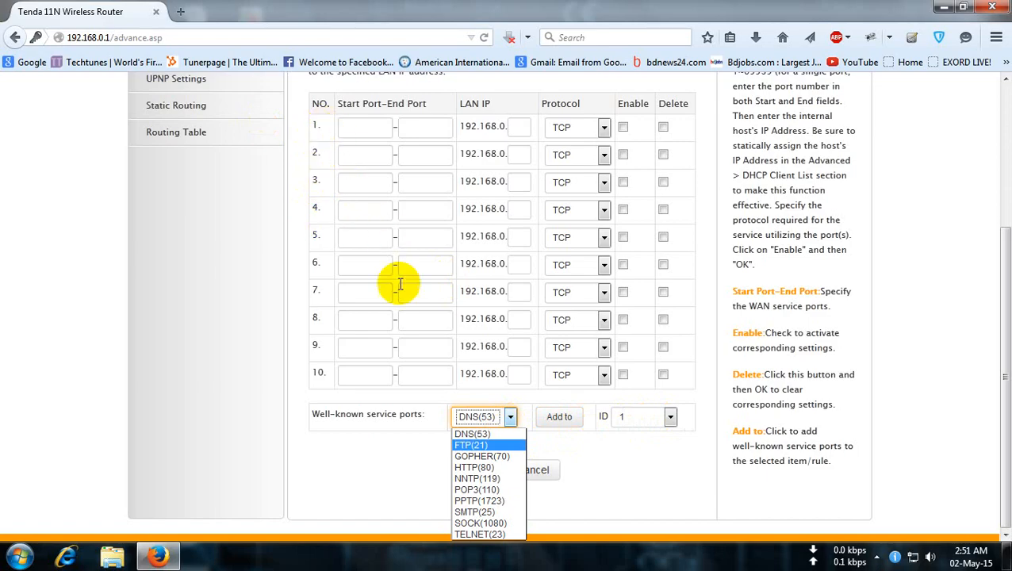
{"action": "left_click", "coordinate": [472, 446]}
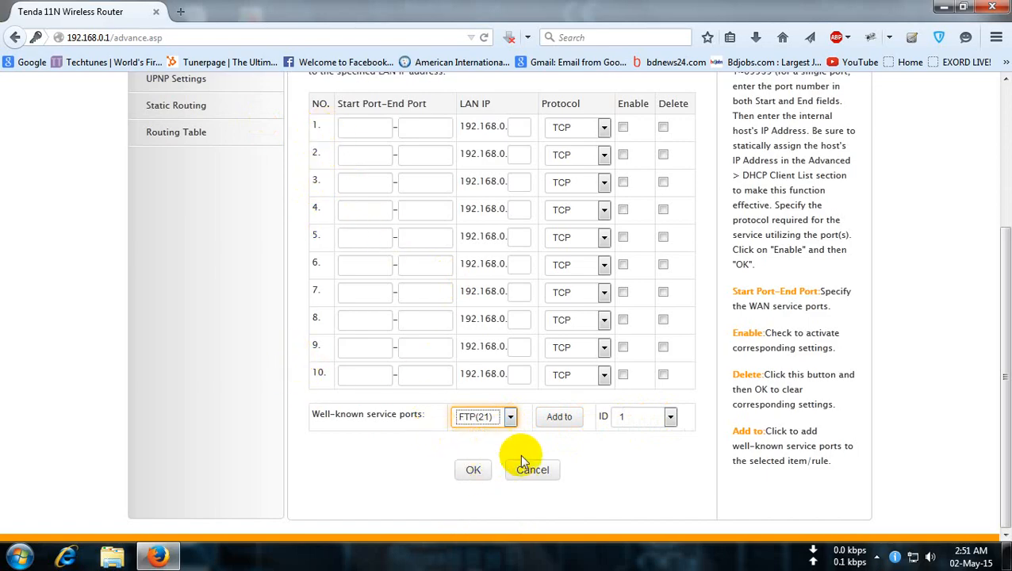
{"action": "left_click", "coordinate": [490, 477]}
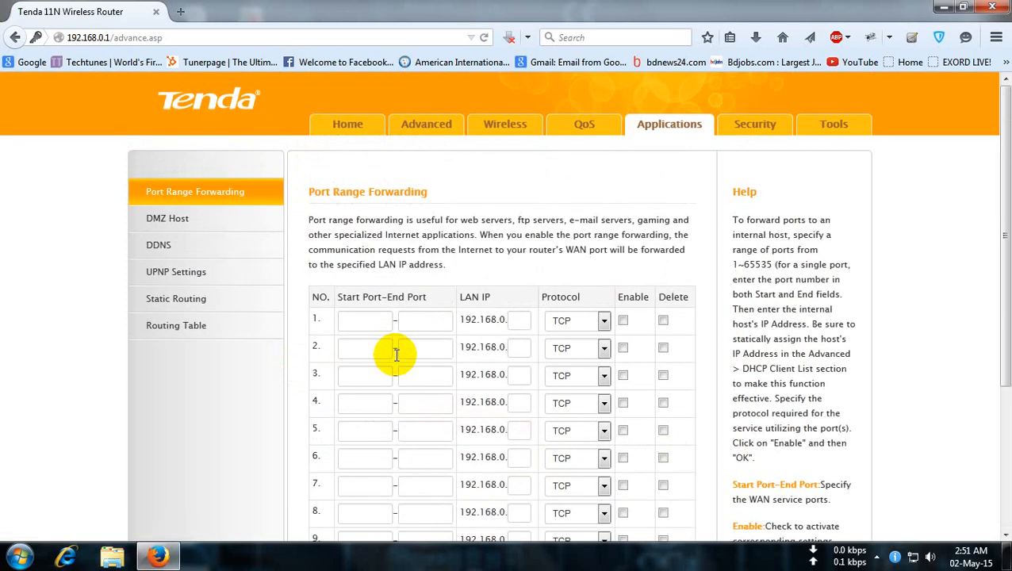
Step: Examine the port range forwarding table, including the start and end port, LAN IP and protocol fields of the first rule
{"action": "left_click", "coordinate": [373, 322]}
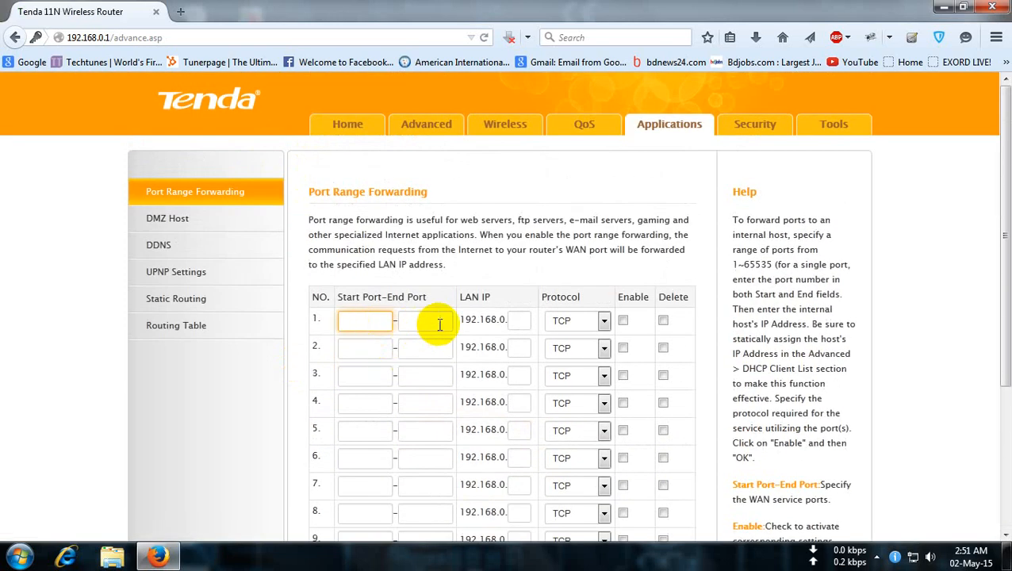
{"action": "left_click", "coordinate": [515, 321]}
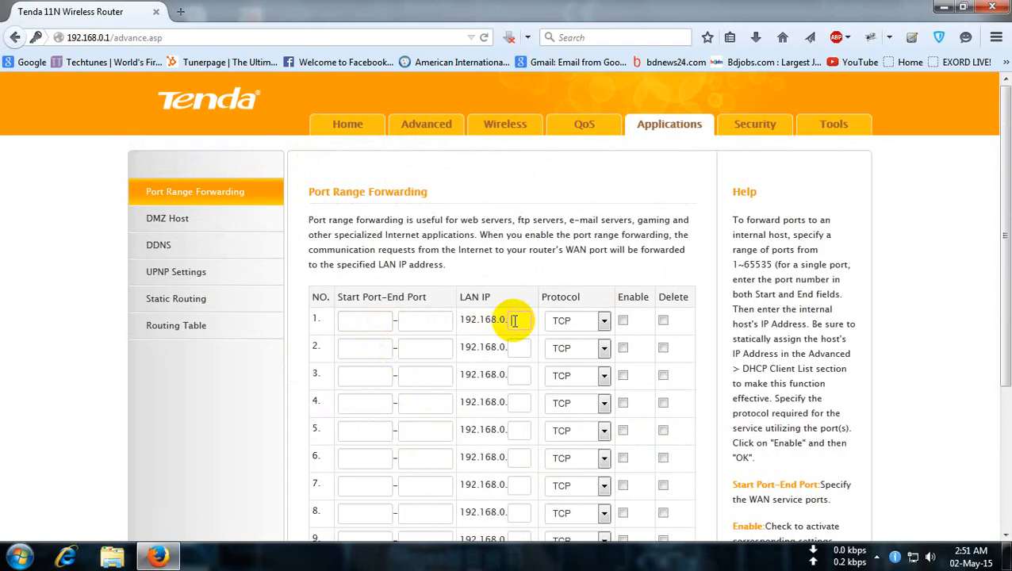
{"action": "scroll", "coordinate": [514, 320], "scroll_direction": "down", "scroll_amount": 3}
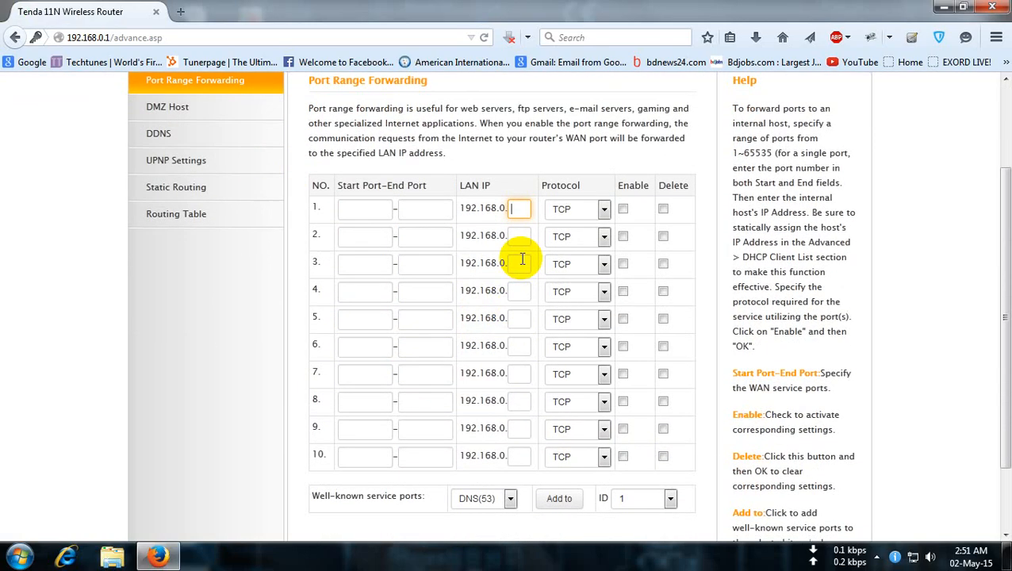
{"action": "scroll", "coordinate": [521, 255], "scroll_direction": "down", "scroll_amount": 1}
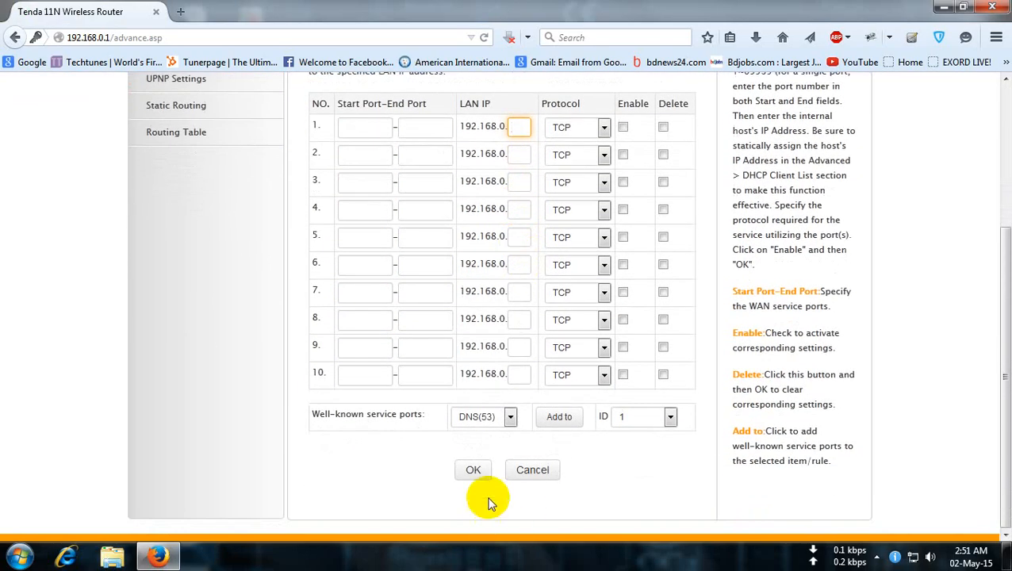
{"action": "scroll", "coordinate": [481, 499], "scroll_direction": "up", "scroll_amount": 3}
Step: Review the router's security options for URL filtering, MAC address filtering and client filtering
{"action": "left_click", "coordinate": [753, 129]}
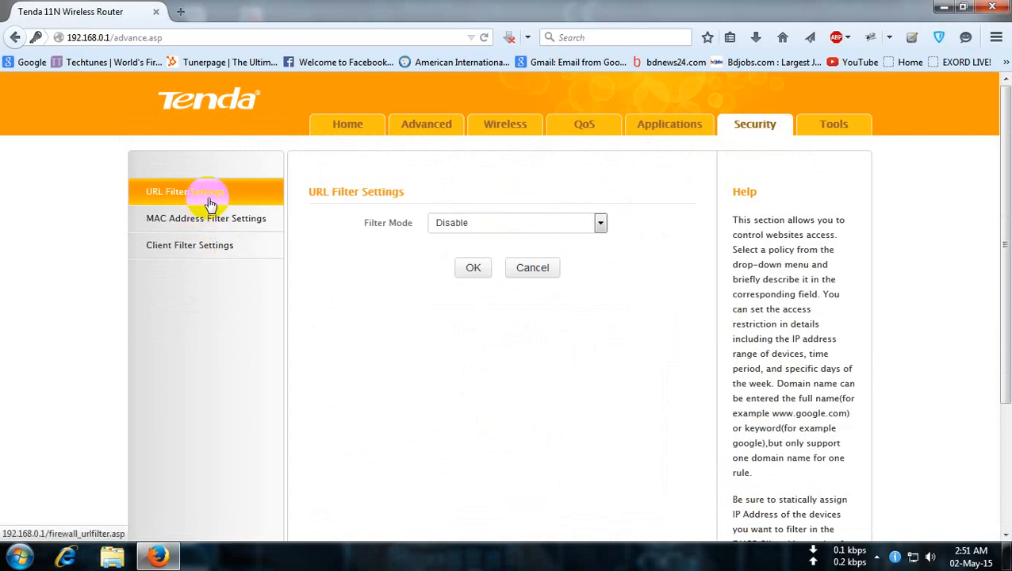
{"action": "left_click", "coordinate": [163, 219]}
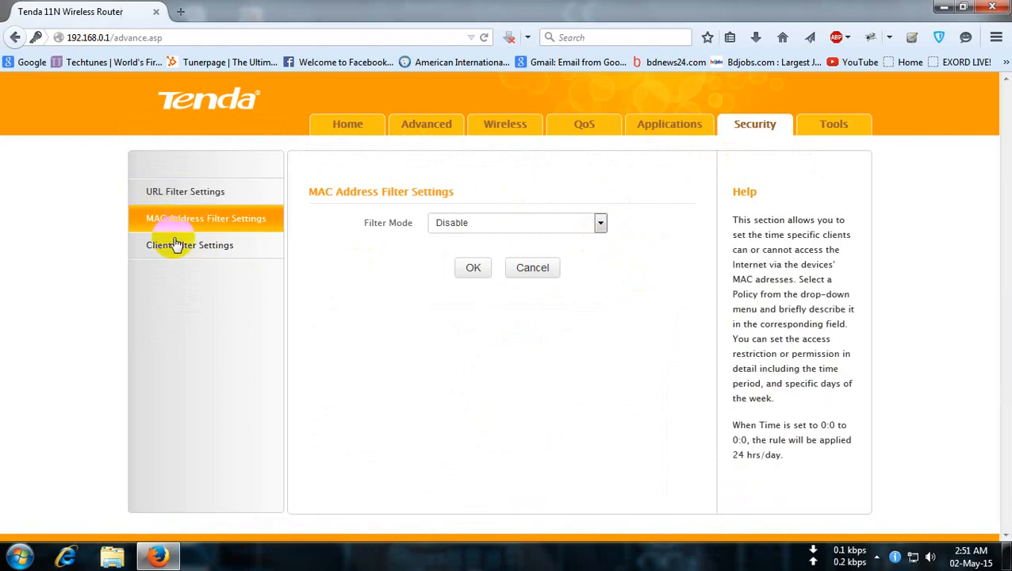
{"action": "left_click", "coordinate": [176, 244]}
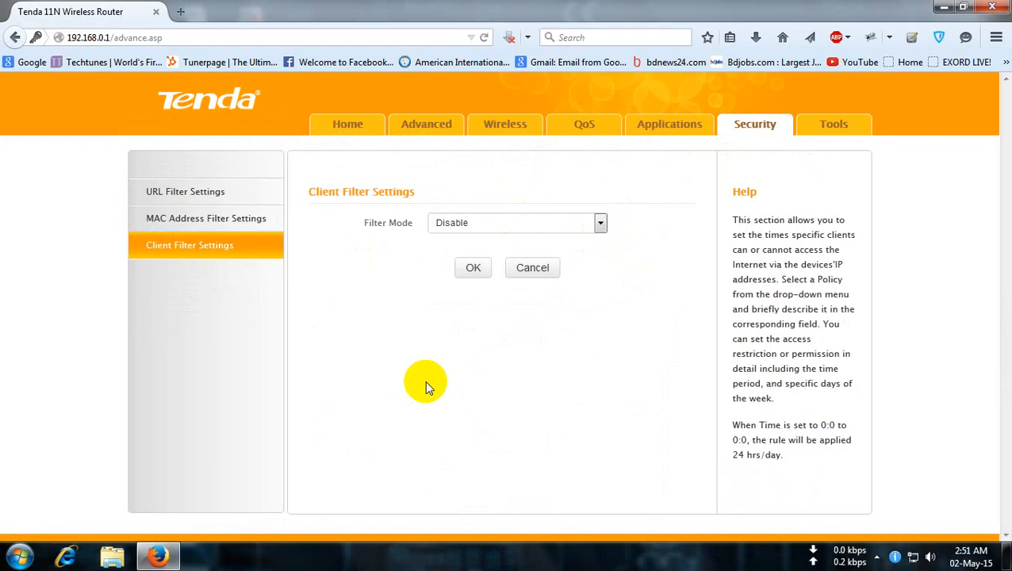
Step: Look through the router's maintenance tools: reboot, factory default restore, backup/restore, remote web management and time settings
{"action": "left_click", "coordinate": [829, 128]}
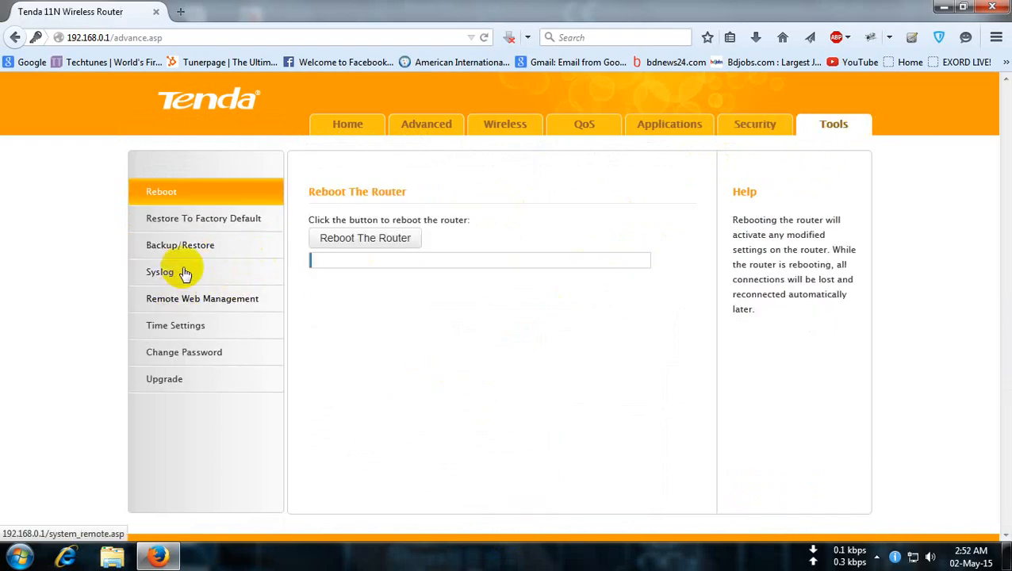
{"action": "left_click", "coordinate": [216, 221]}
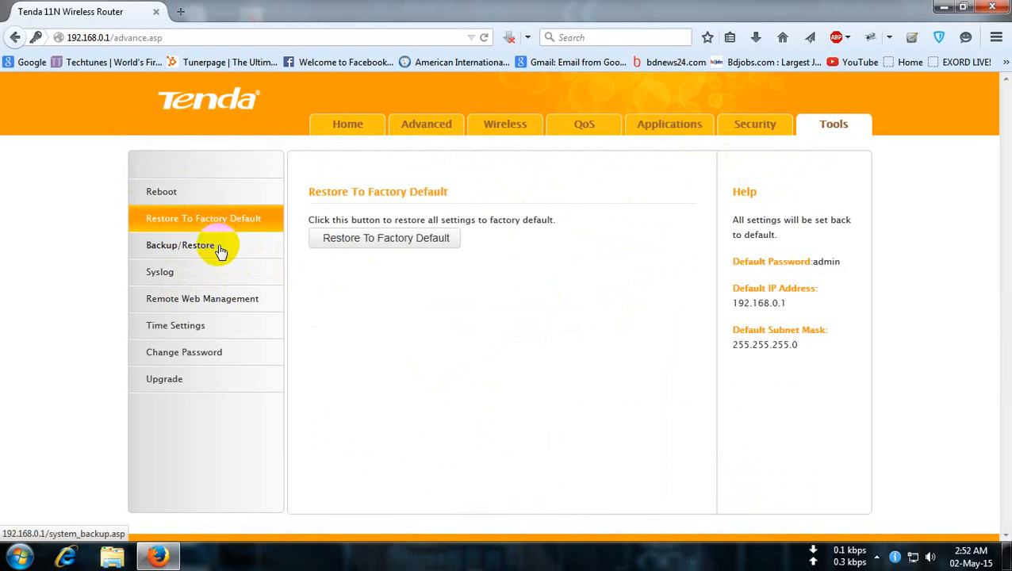
{"action": "left_click", "coordinate": [220, 252]}
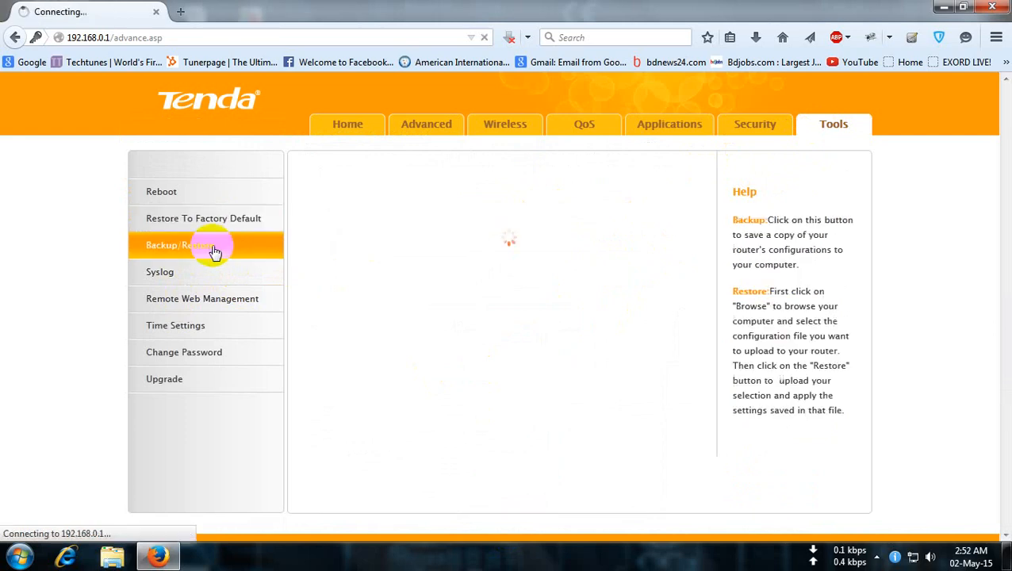
{"action": "left_click", "coordinate": [181, 302]}
{"action": "left_click", "coordinate": [184, 330]}
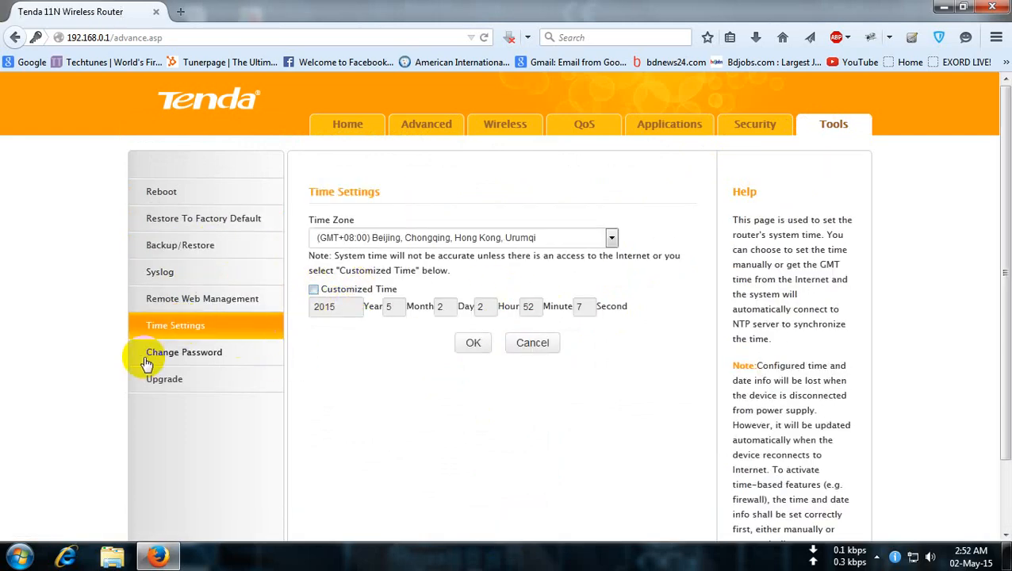
Step: Check the administrator password change form and open the router's upgrade page
{"action": "left_click", "coordinate": [181, 361]}
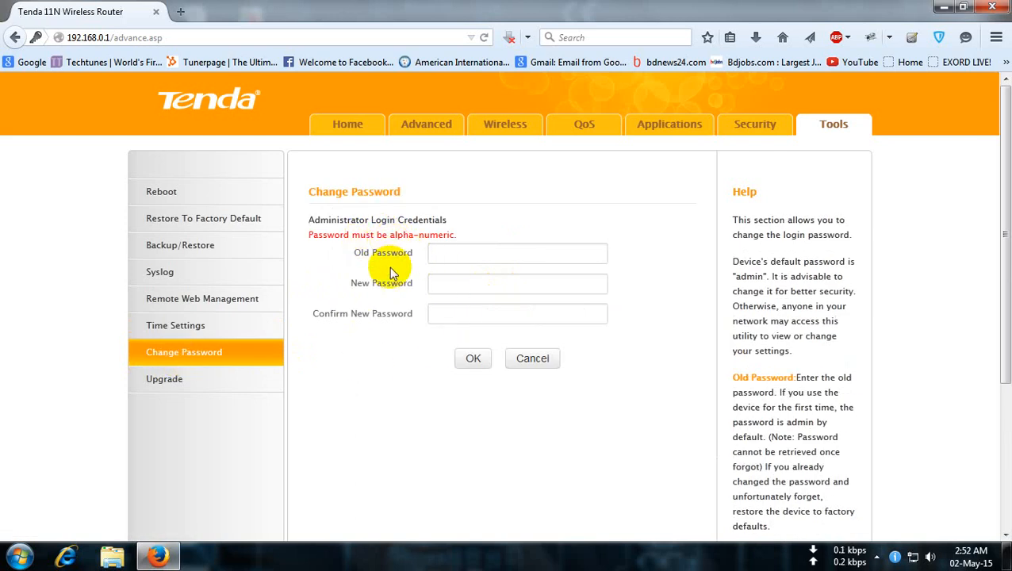
{"action": "left_click", "coordinate": [439, 260]}
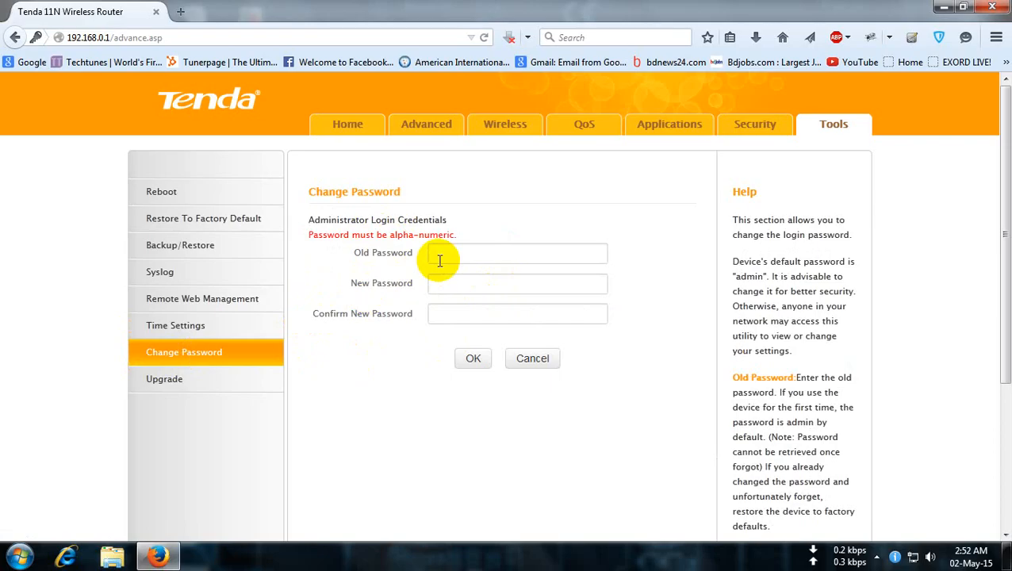
{"action": "left_click", "coordinate": [199, 386]}
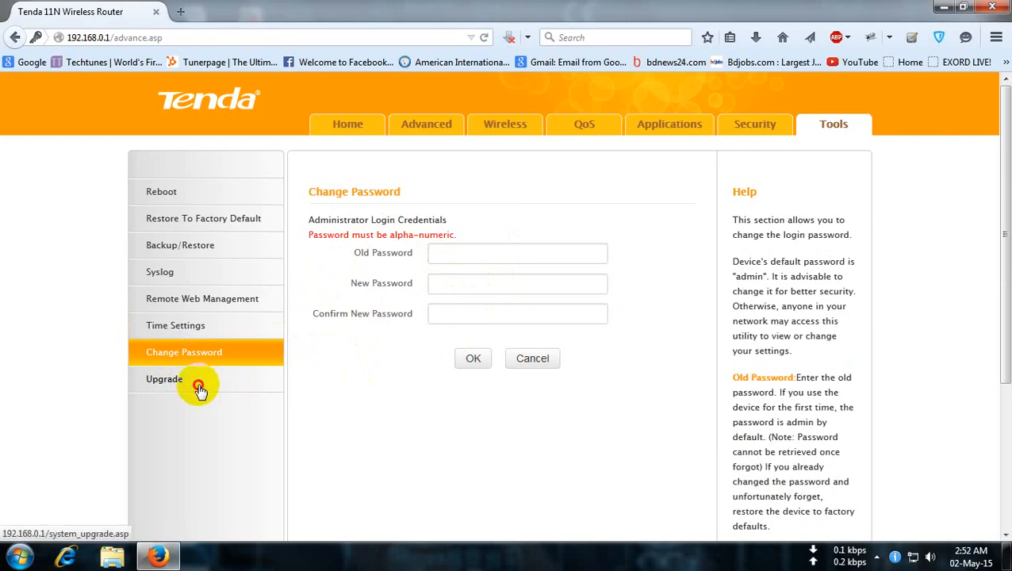